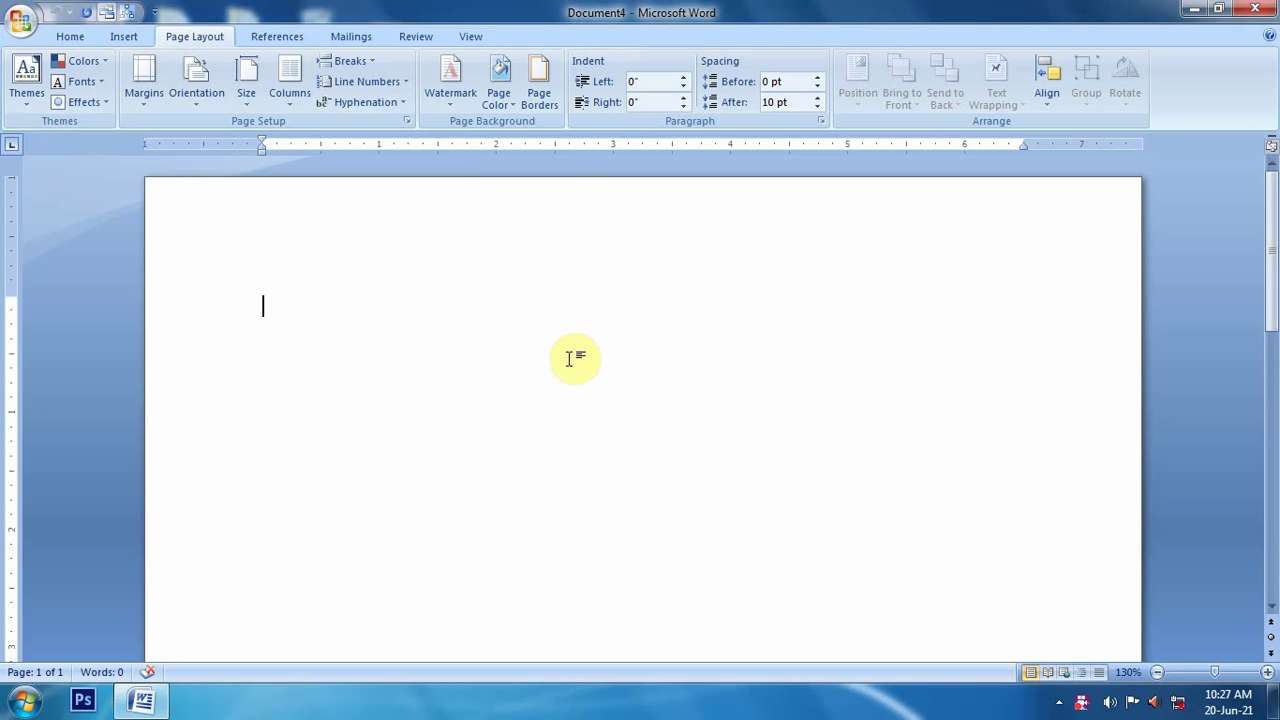
click(541, 84)
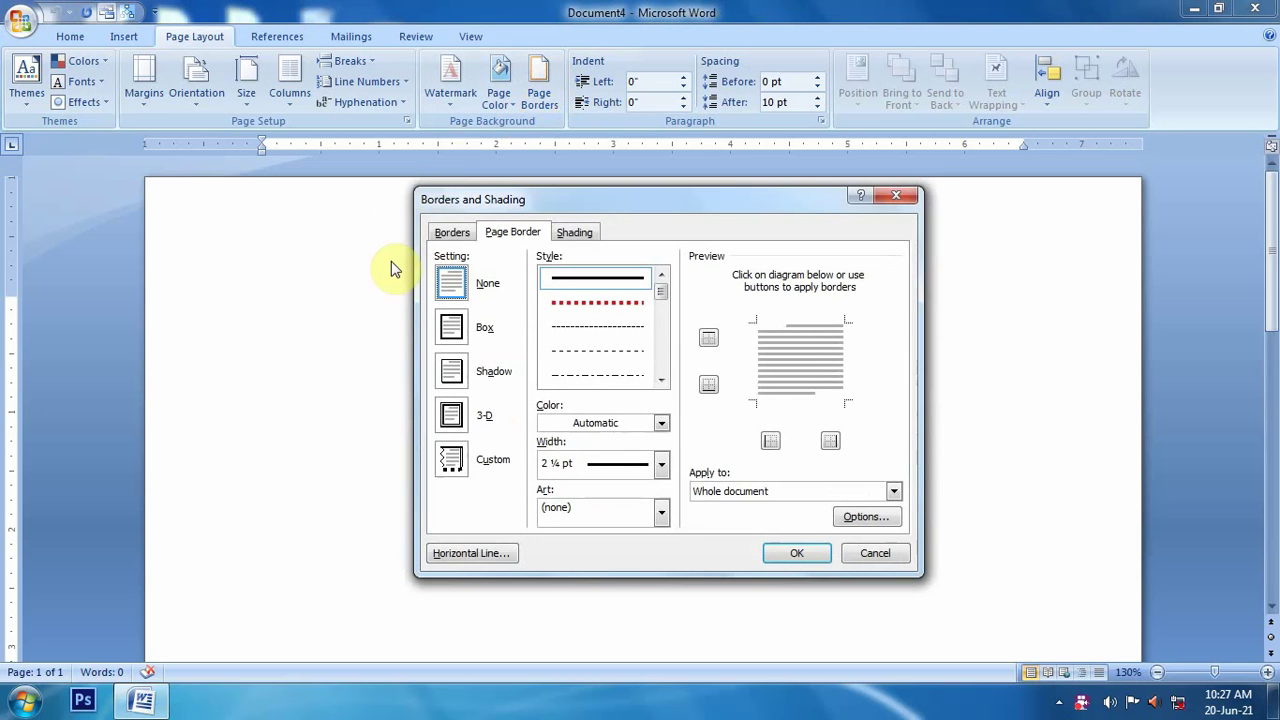
click(455, 235)
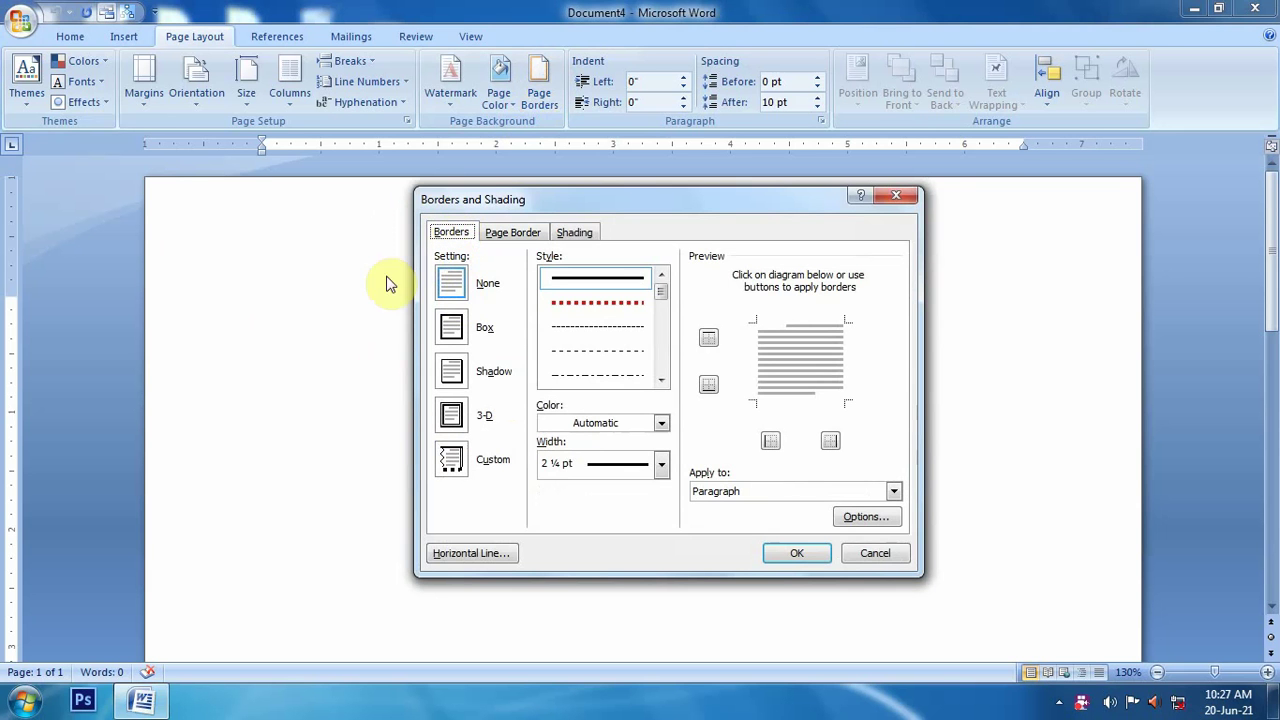
click(899, 196)
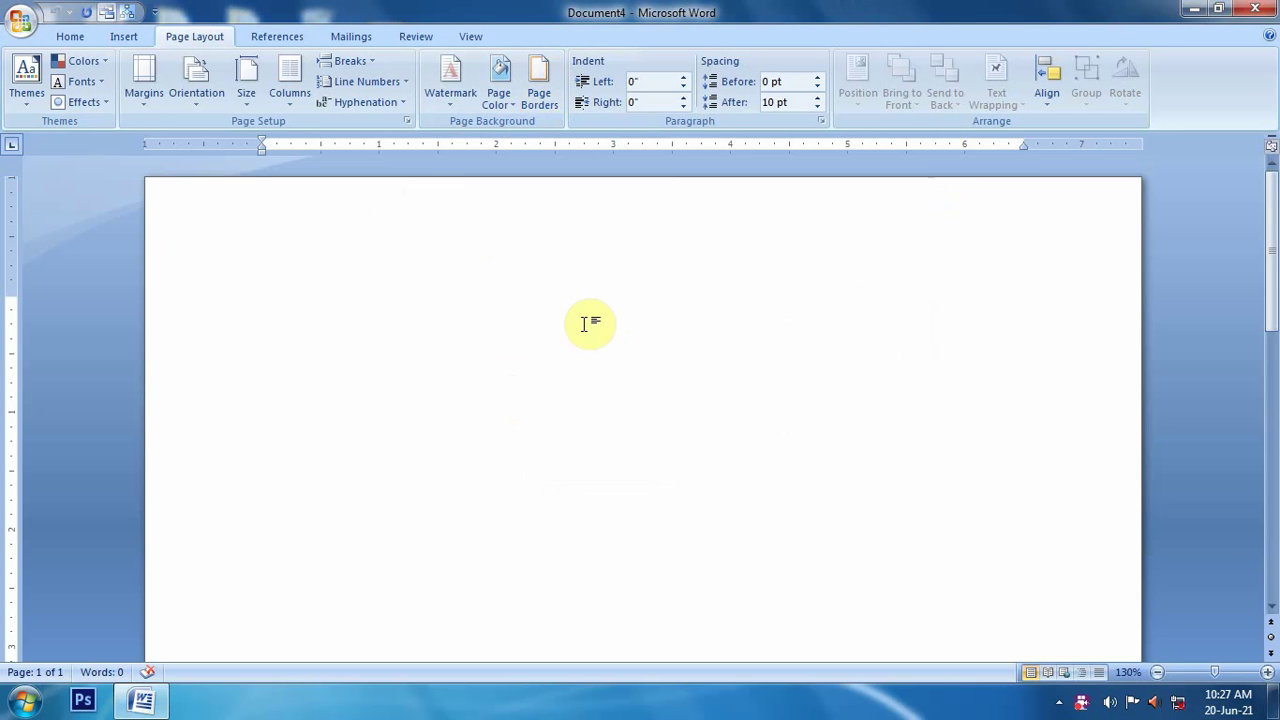
Fill the blank document with sample paragraphs using =rand()
text(=)
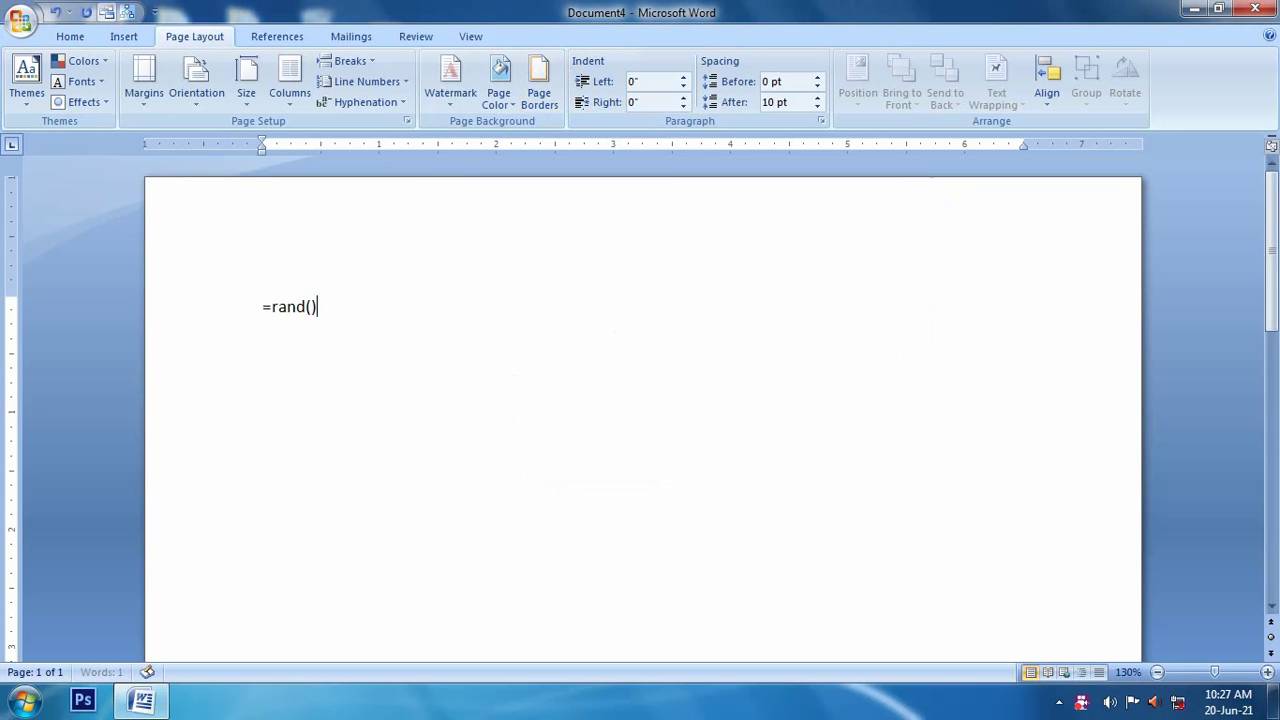
text(rand())
key(Return)
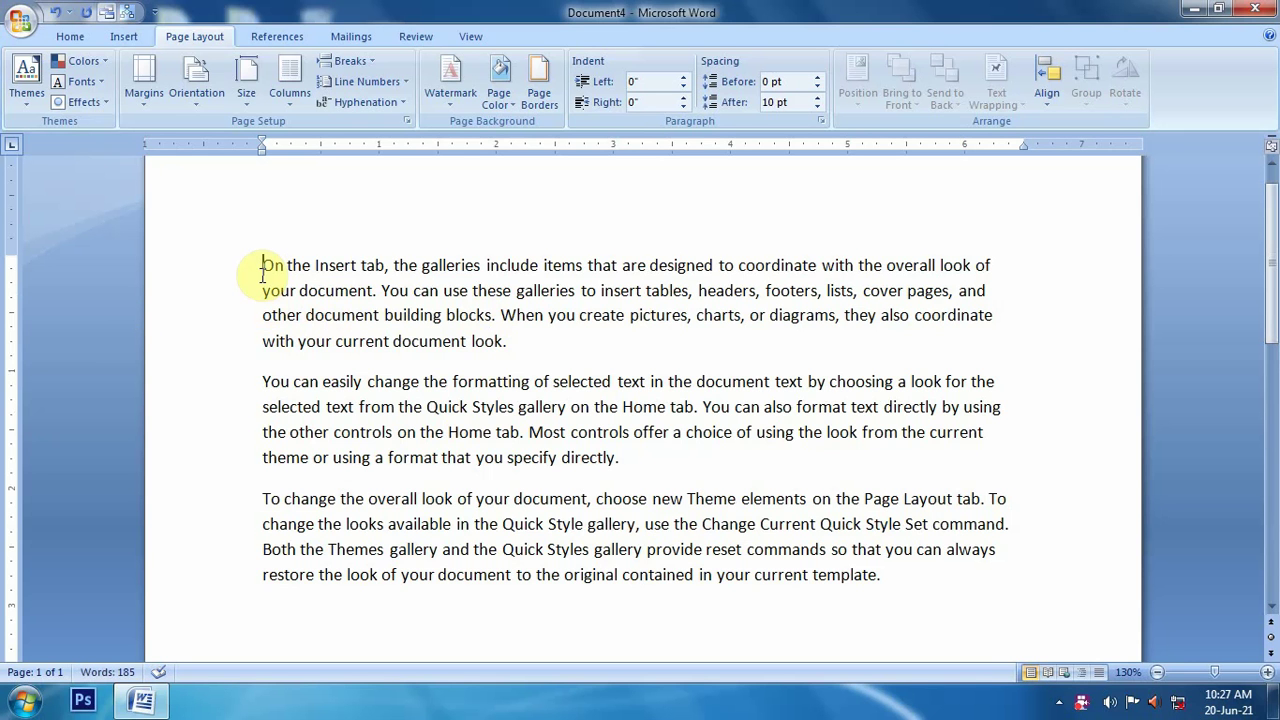
Apply a solid 2 ¼ pt box border to the first paragraph
click(539, 102)
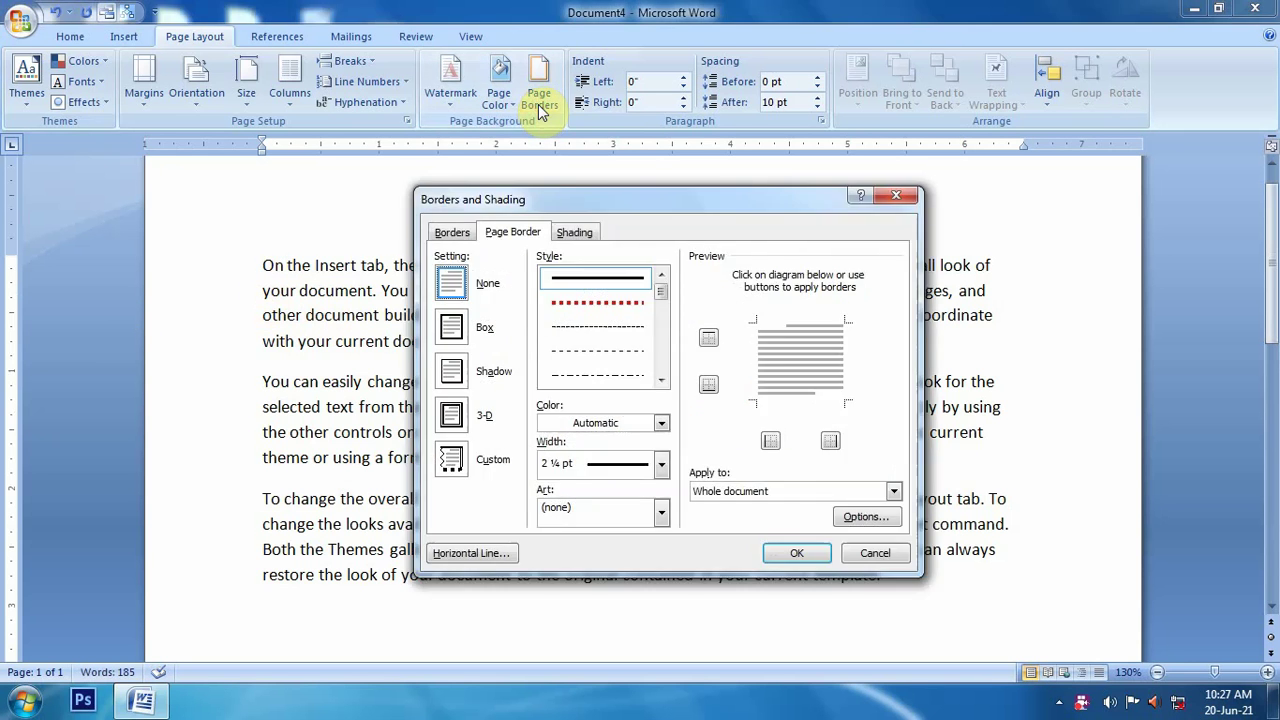
click(453, 233)
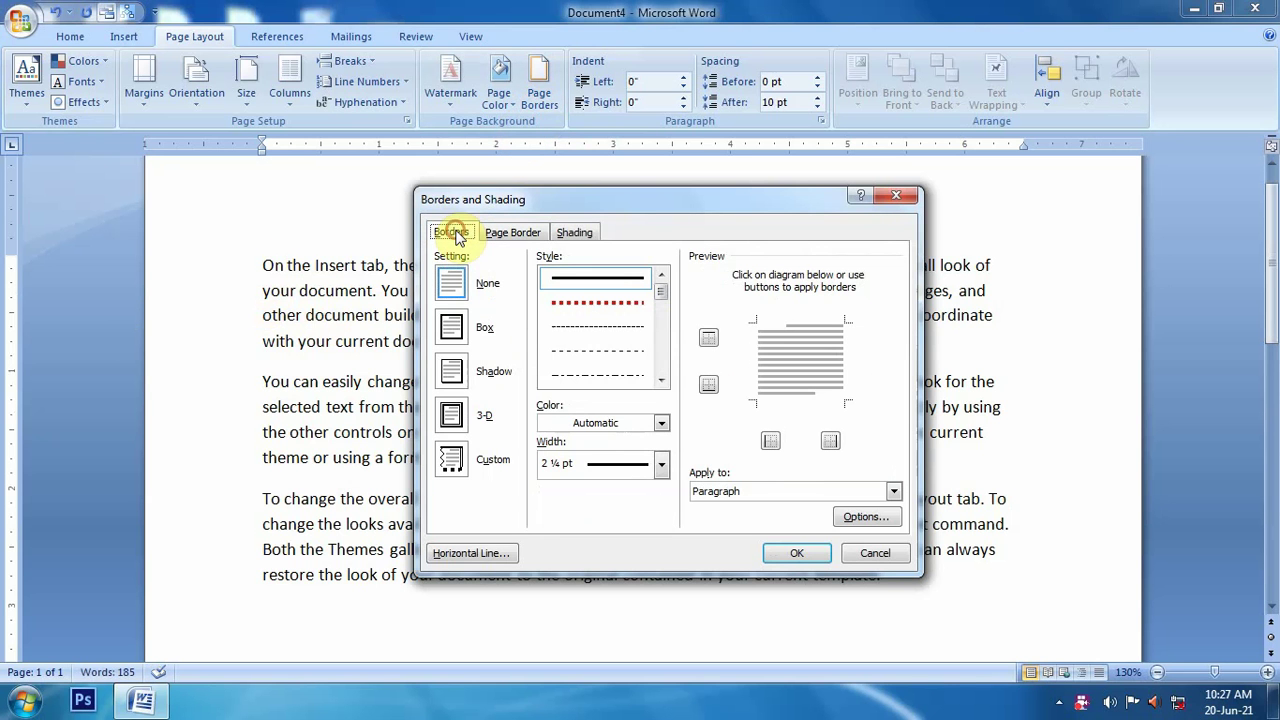
click(452, 330)
click(800, 555)
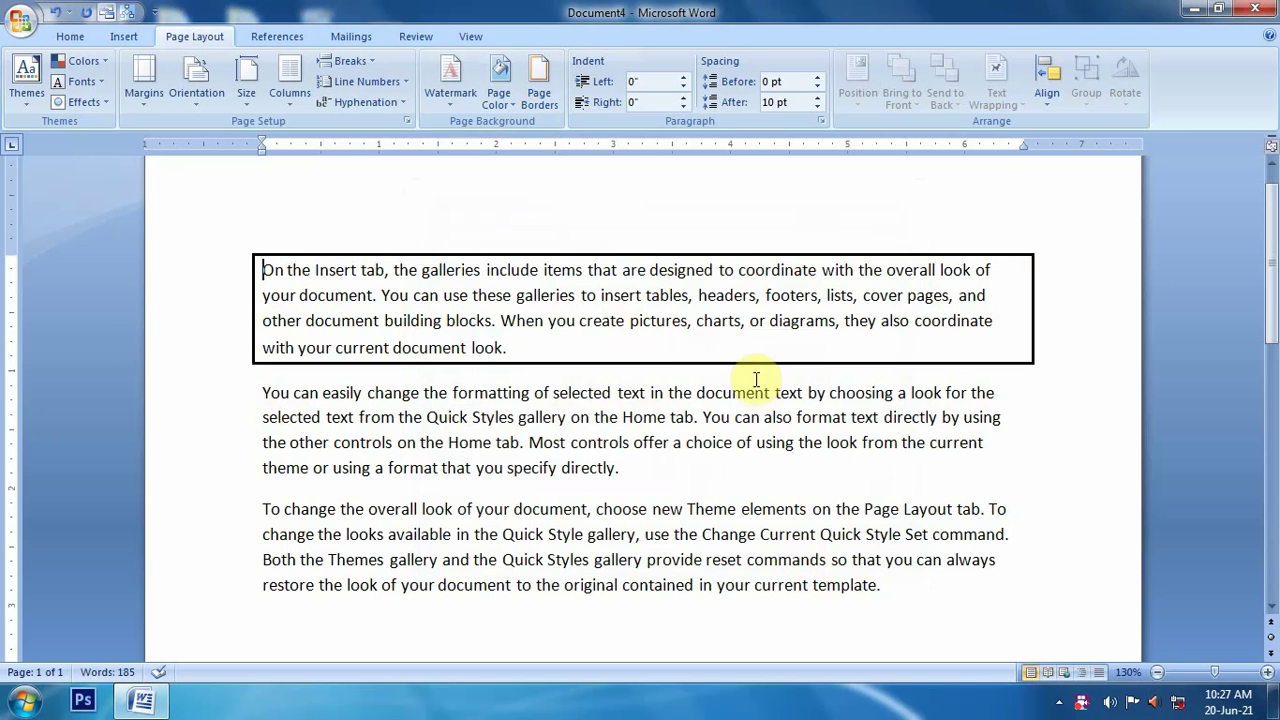
Try the thick dotted line style in green for the first paragraph's box border
click(539, 80)
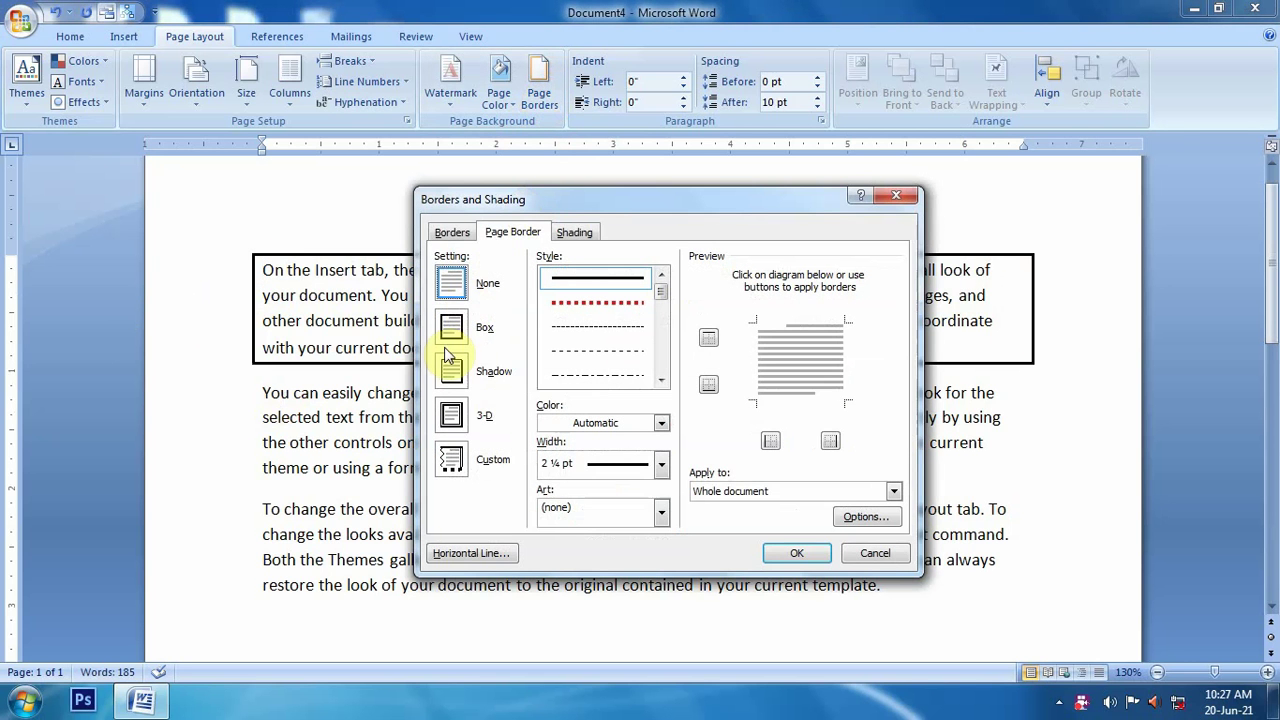
click(450, 233)
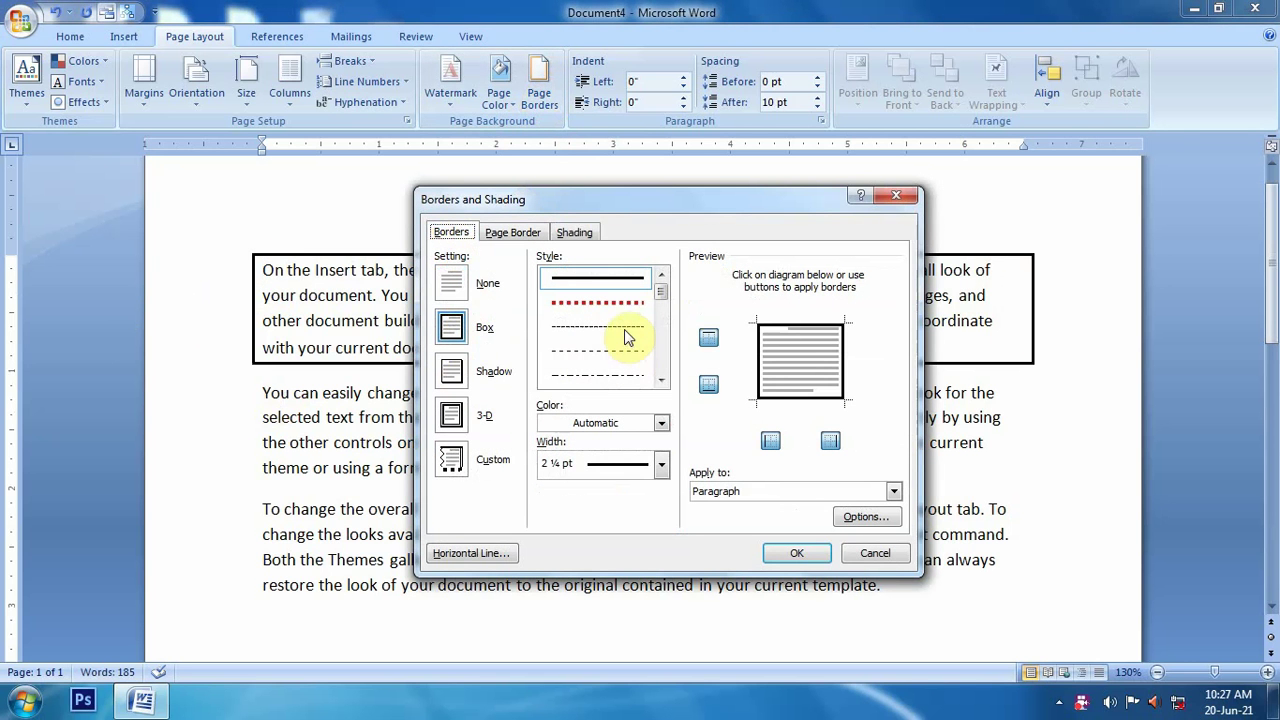
click(602, 304)
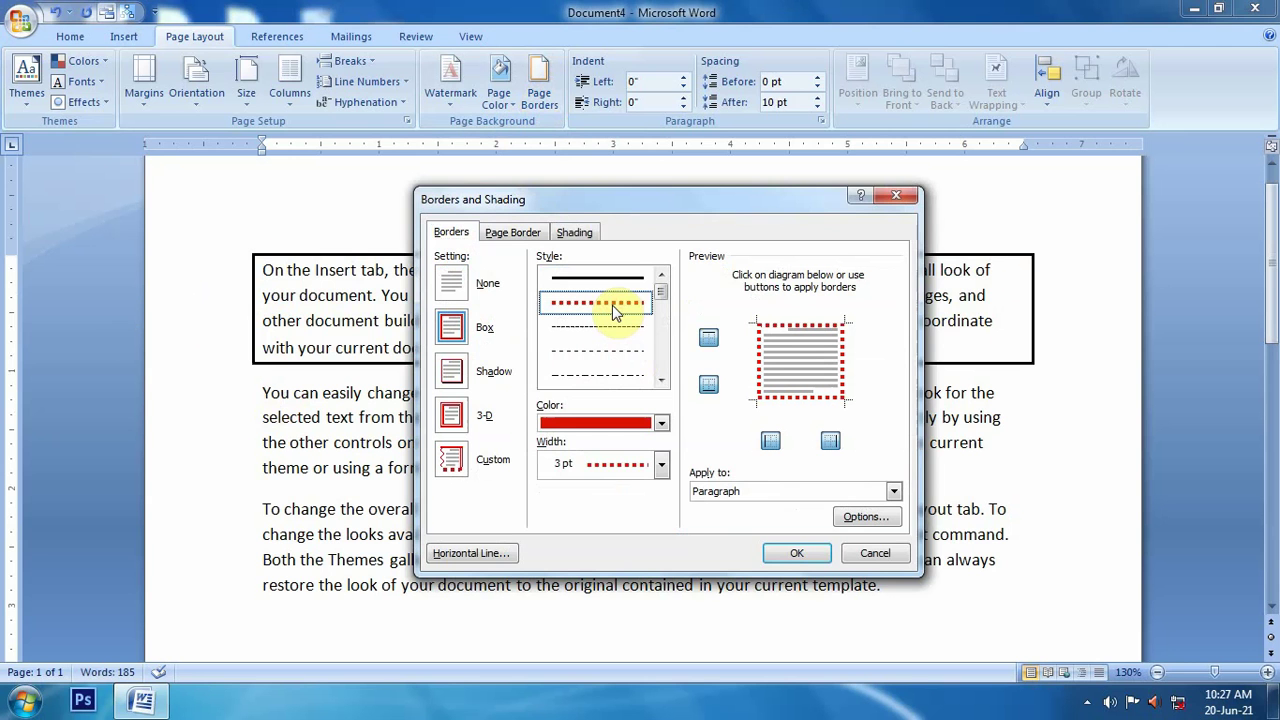
click(661, 422)
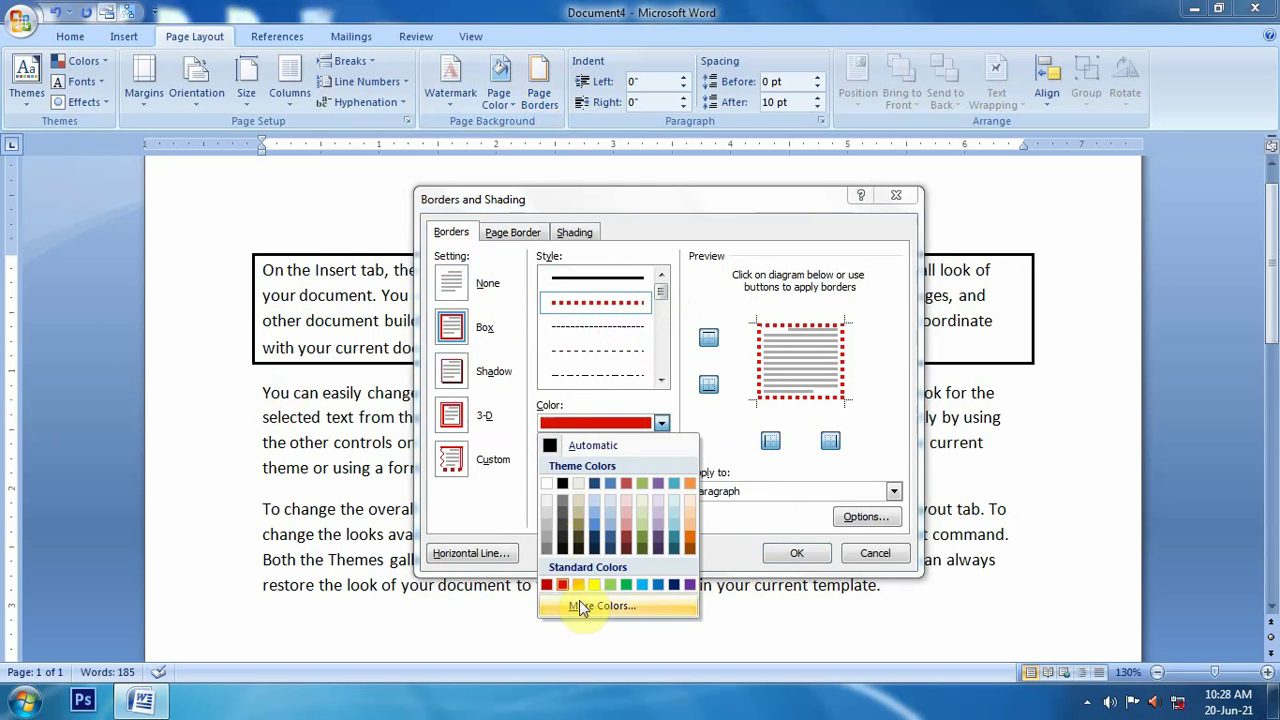
click(626, 584)
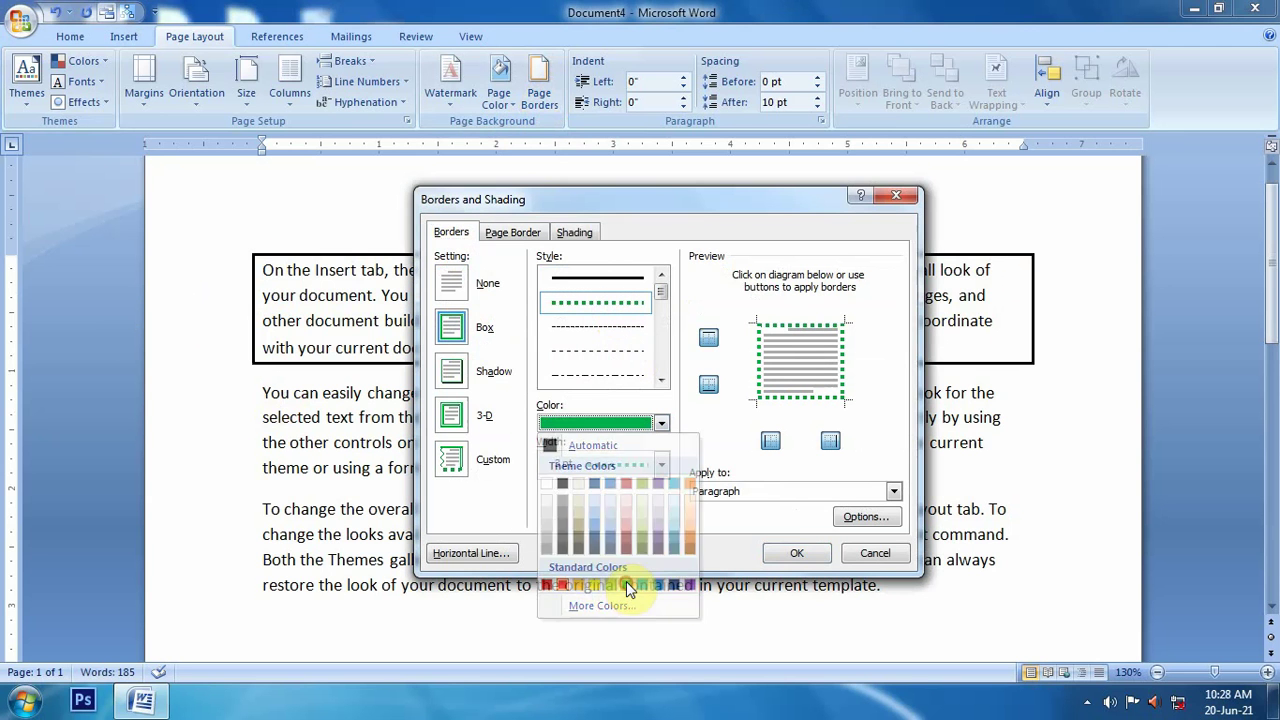
Apply a light blue, fine dashed ½ pt box border to the first paragraph
click(610, 338)
click(661, 422)
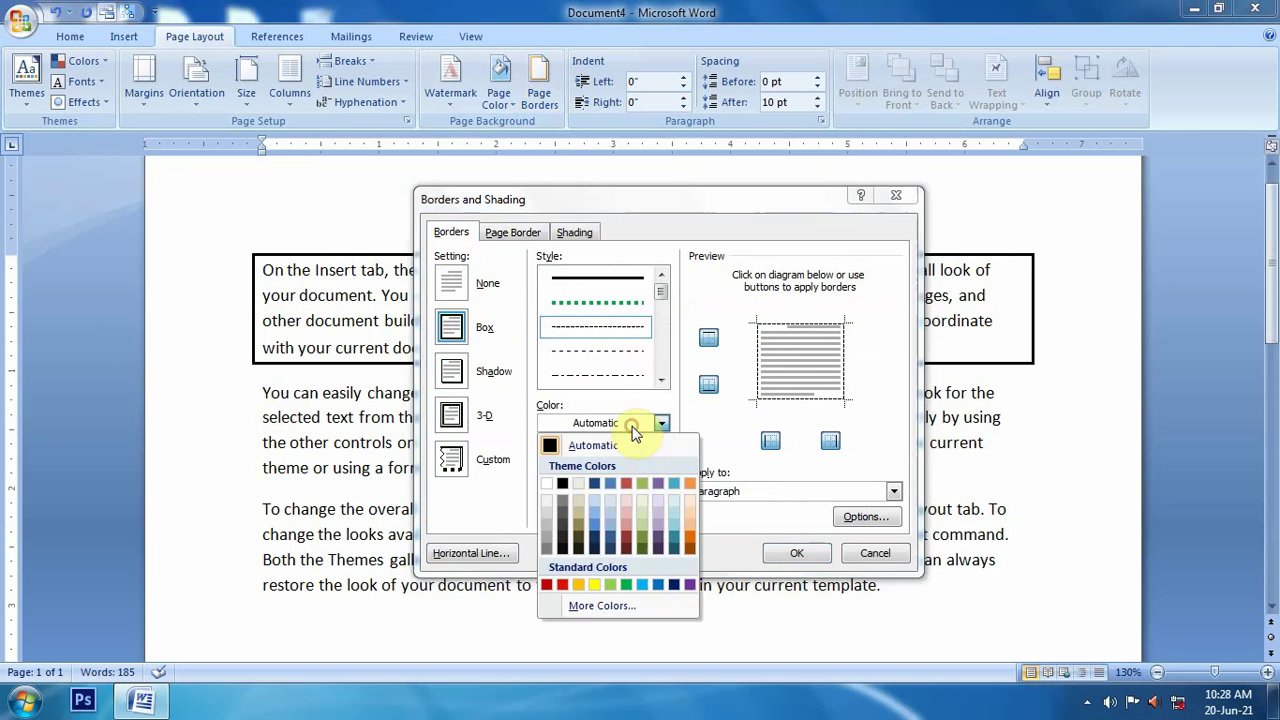
click(643, 584)
click(796, 553)
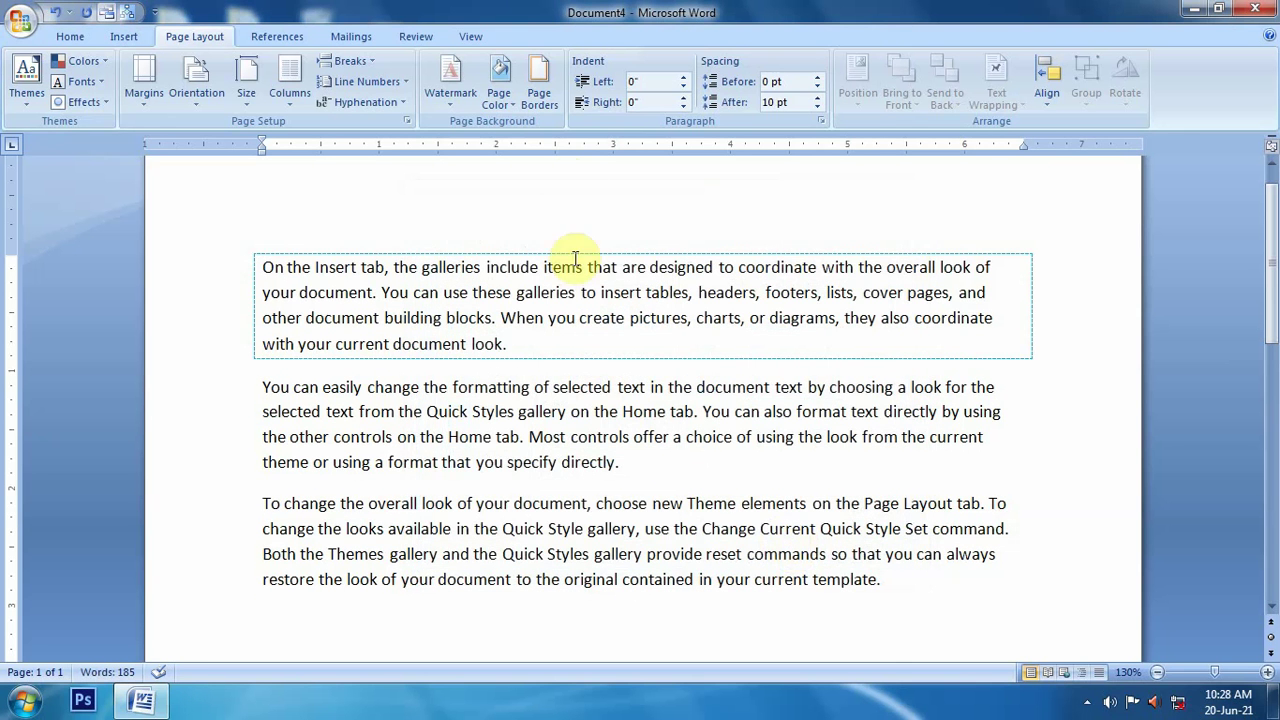
Change the first paragraph's border to the Shadow setting with a solid 2 ¼ pt line in automatic colour
click(538, 100)
click(458, 234)
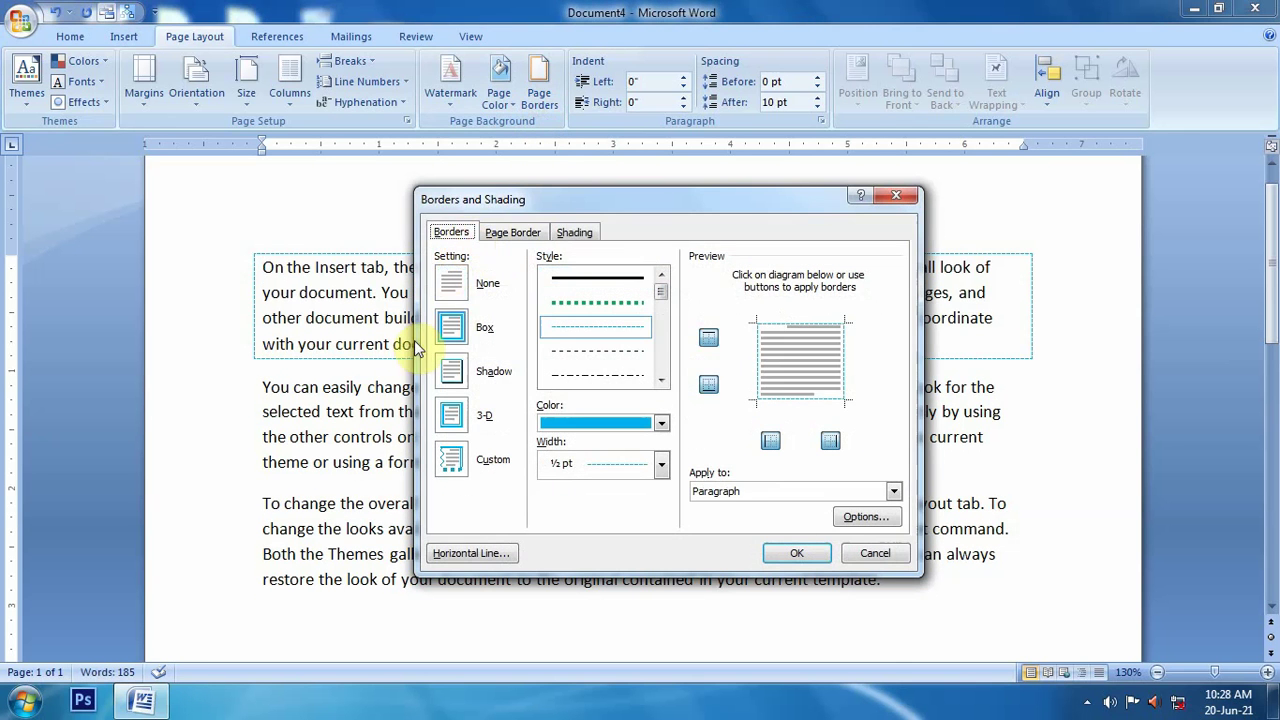
click(452, 380)
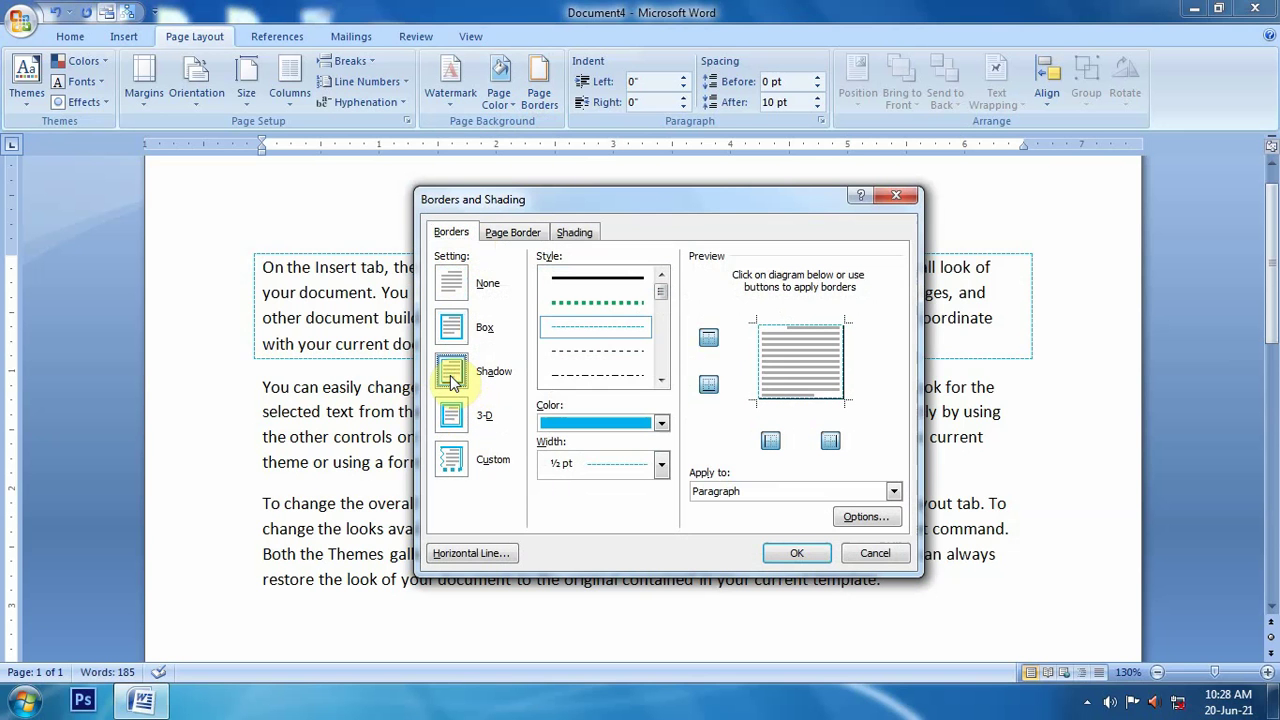
click(629, 281)
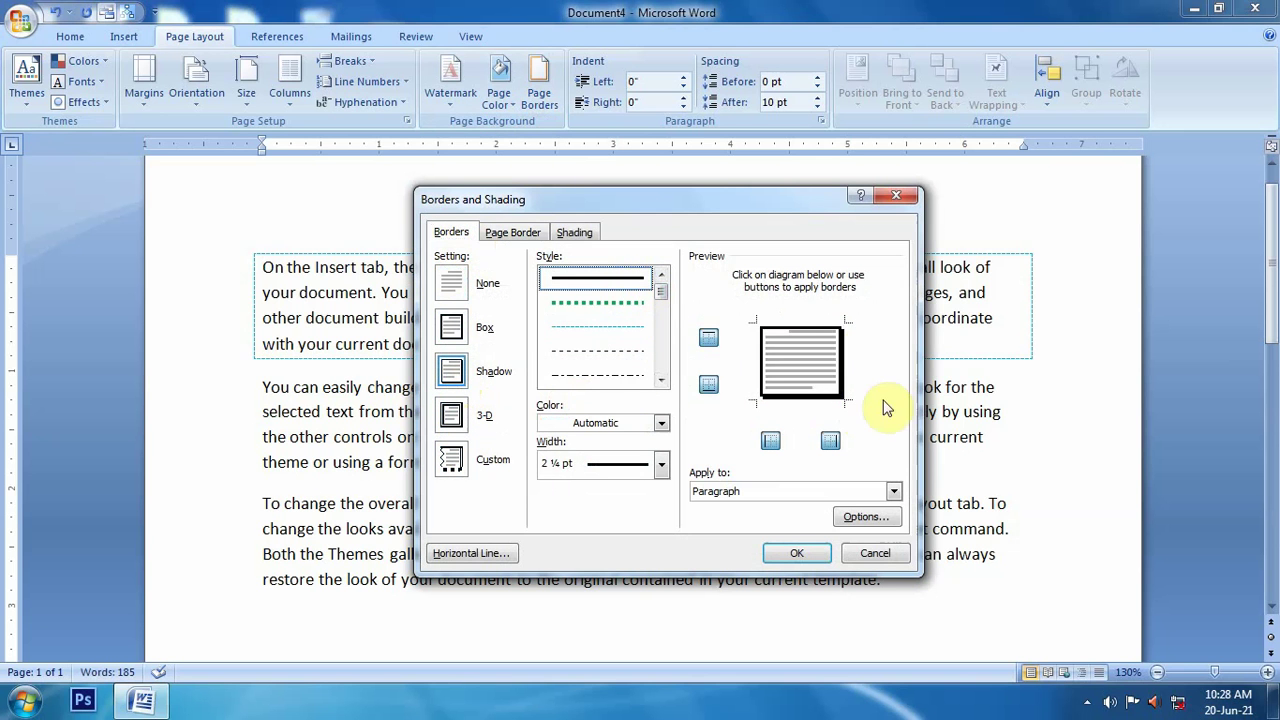
click(798, 554)
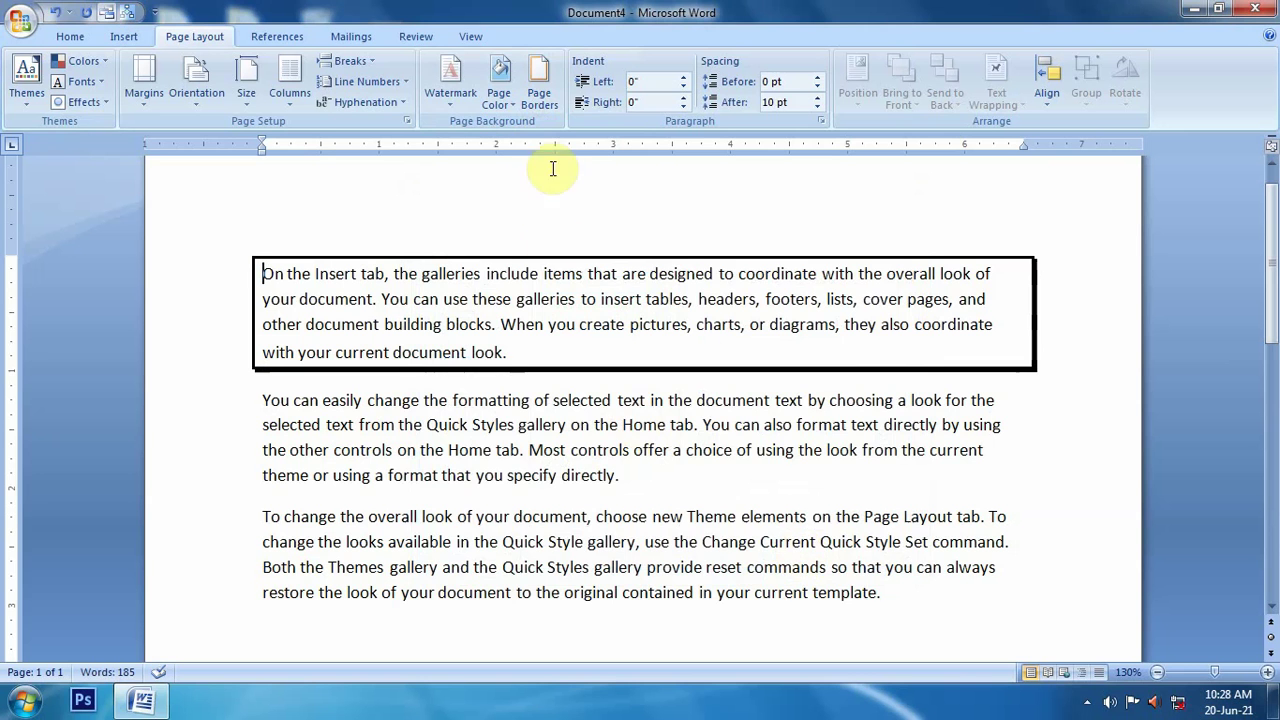
Compare the paragraph border settings with the page border settings
click(539, 80)
click(451, 232)
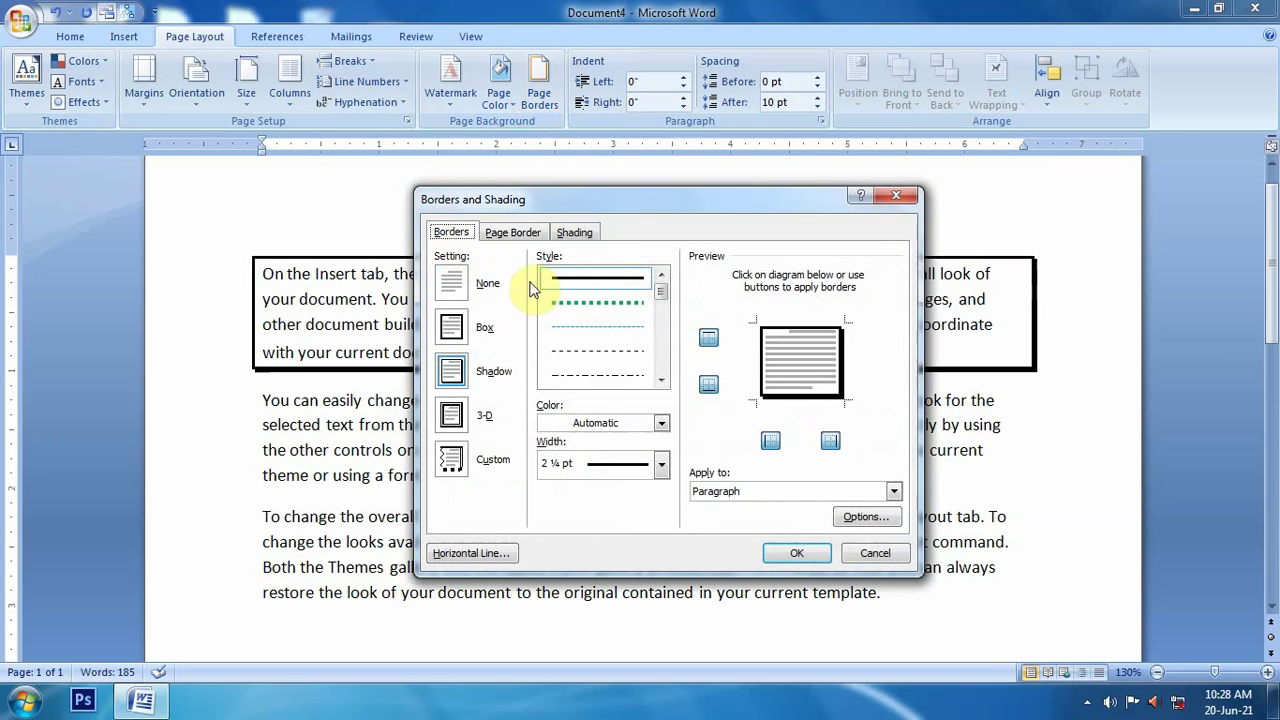
click(513, 232)
click(451, 232)
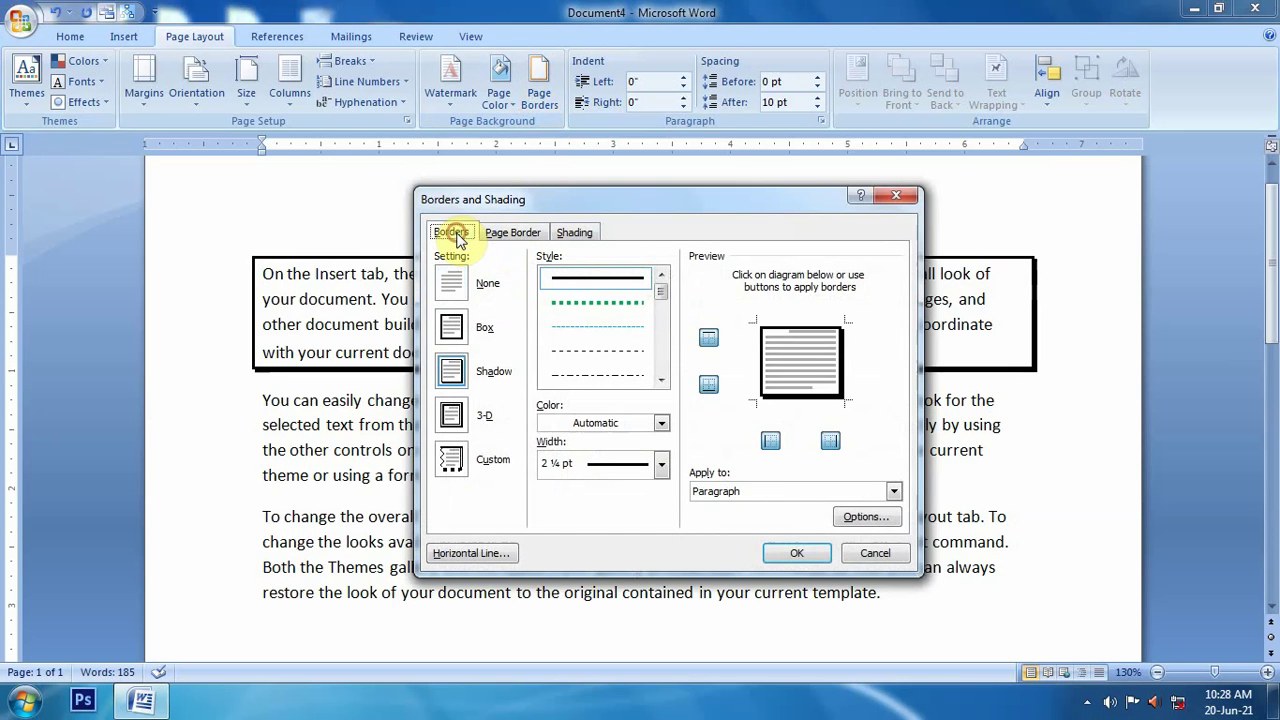
click(510, 232)
click(450, 232)
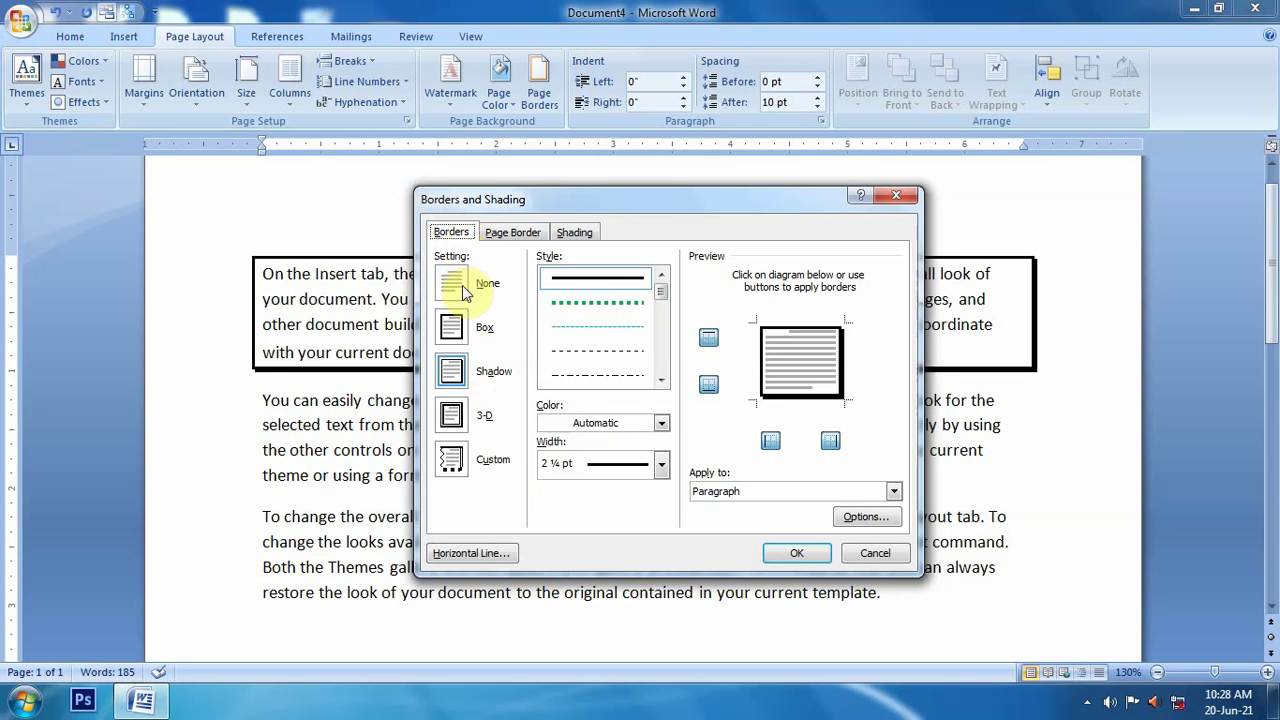
Apply a 3-D border with the 3 pt grey-shaded line style to the first paragraph
click(451, 414)
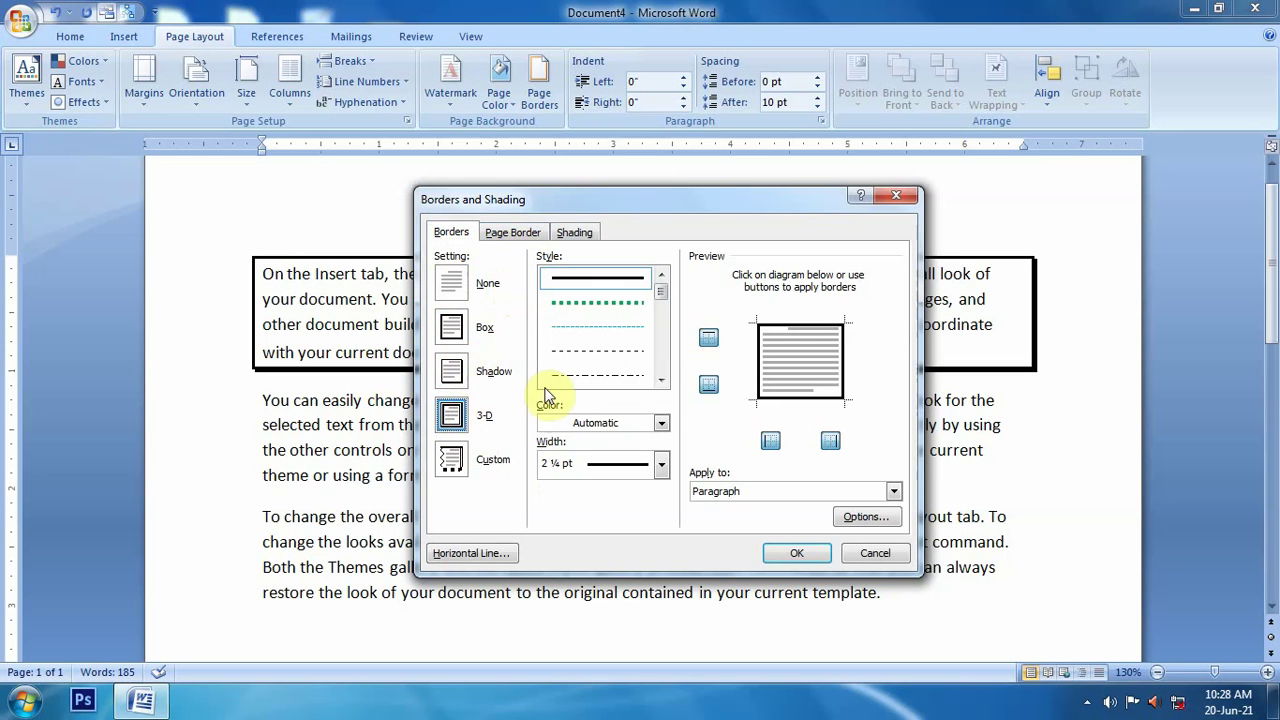
click(662, 382)
click(662, 382)
click(662, 382)
click(662, 382)
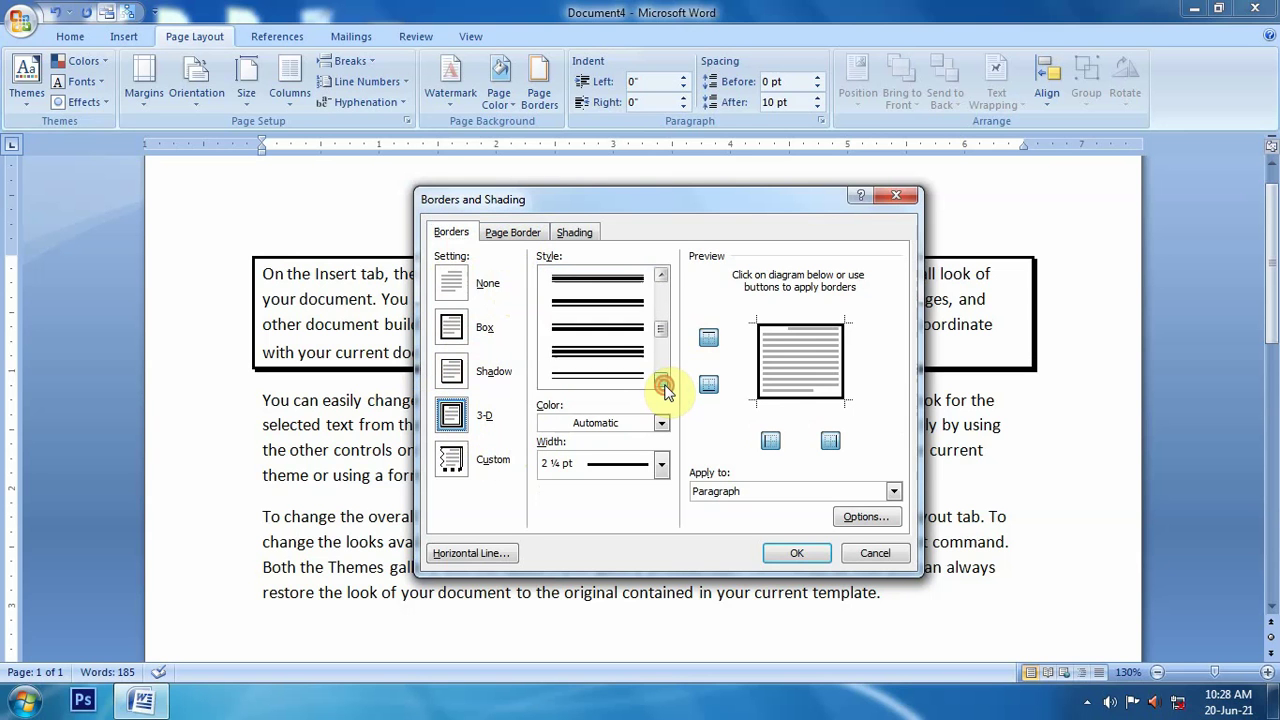
click(662, 382)
click(662, 382)
click(662, 382)
click(662, 382)
click(662, 382)
click(662, 382)
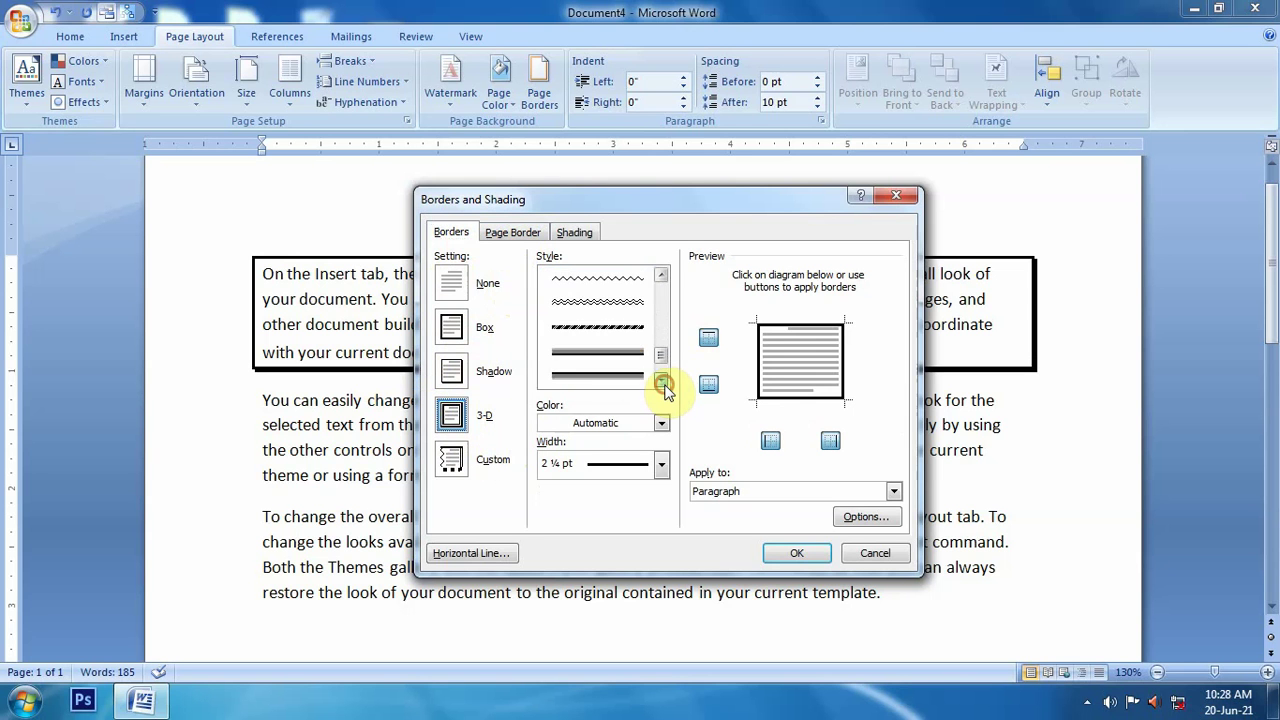
click(614, 368)
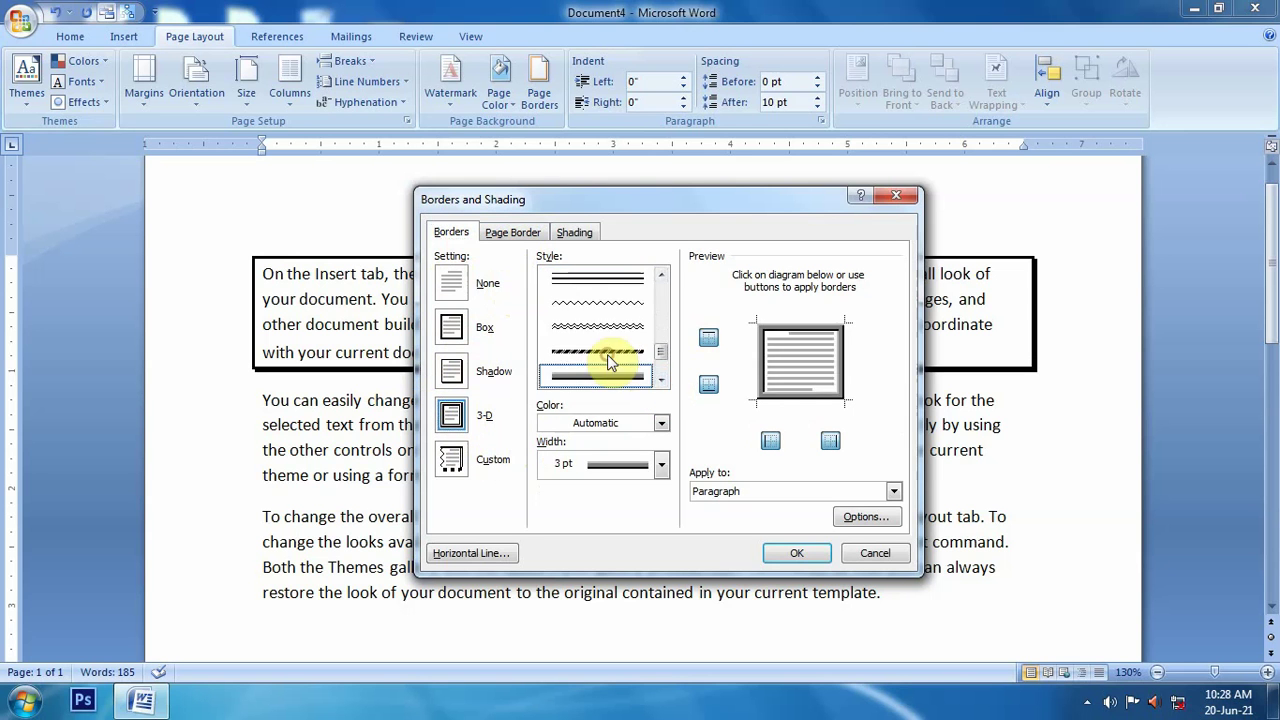
click(792, 556)
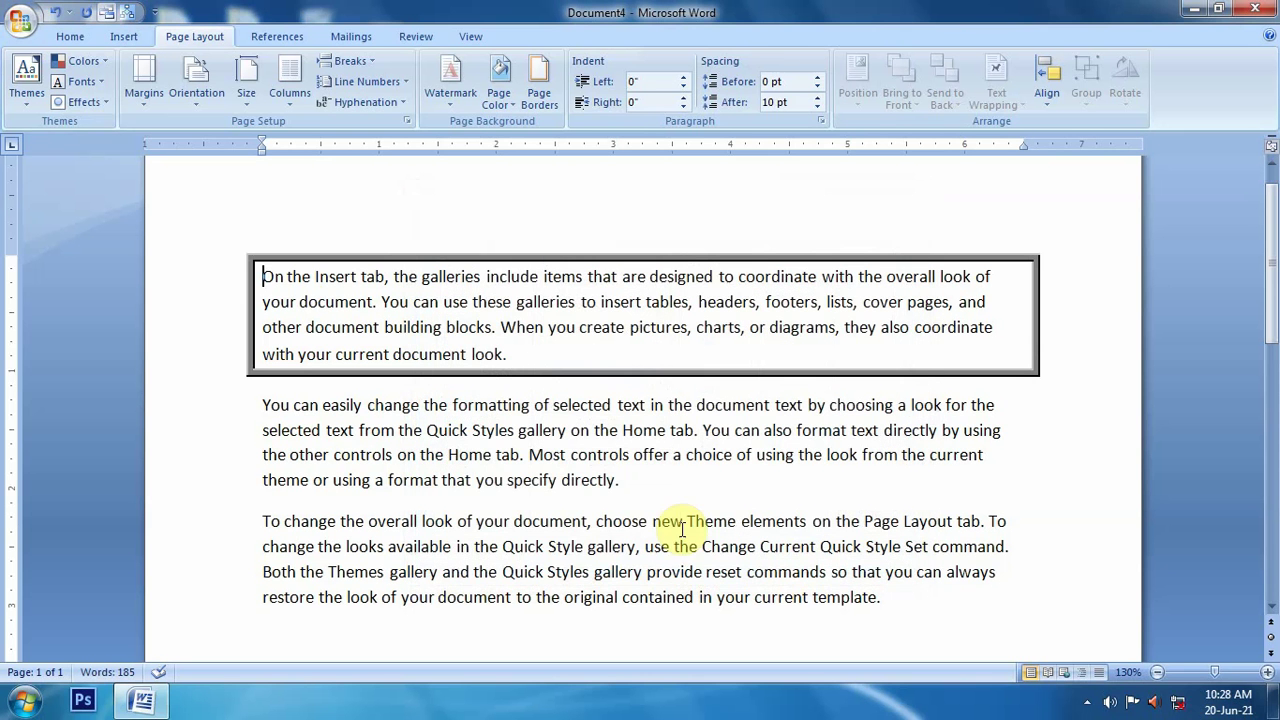
Switch the first paragraph's border to Custom and give its top edge the 3 pt diagonally striped line
click(540, 100)
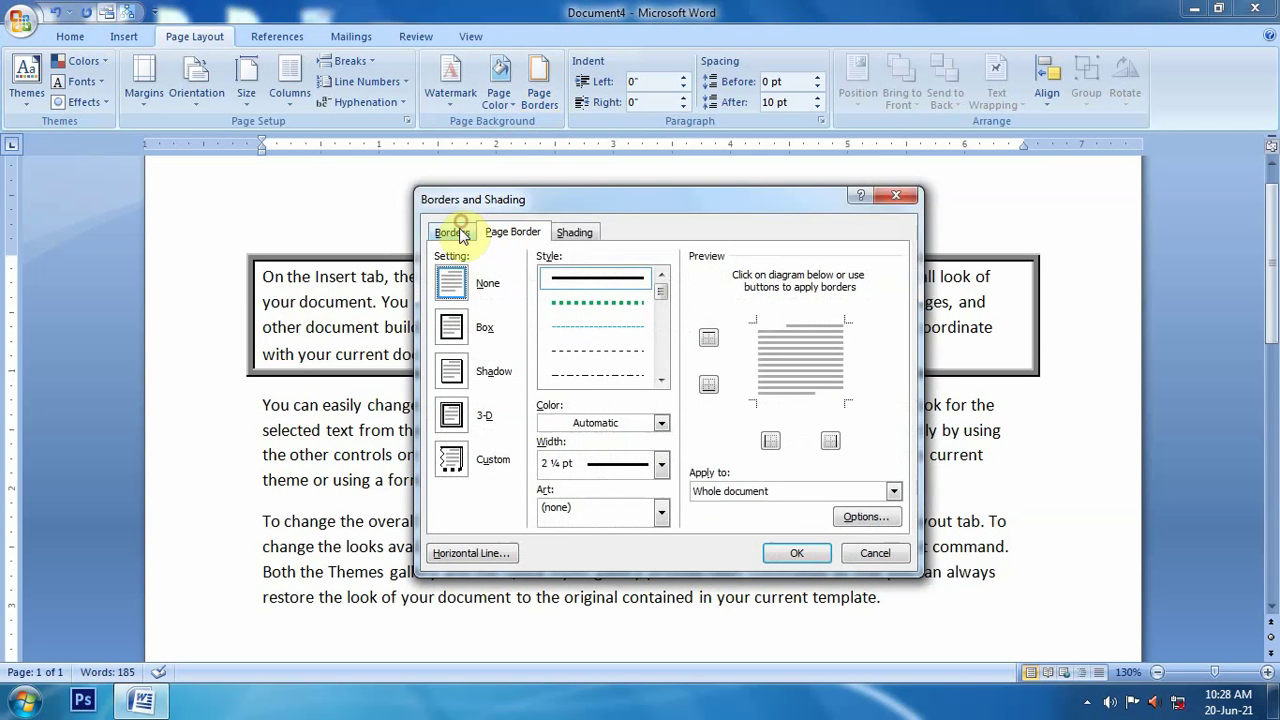
click(455, 232)
click(451, 458)
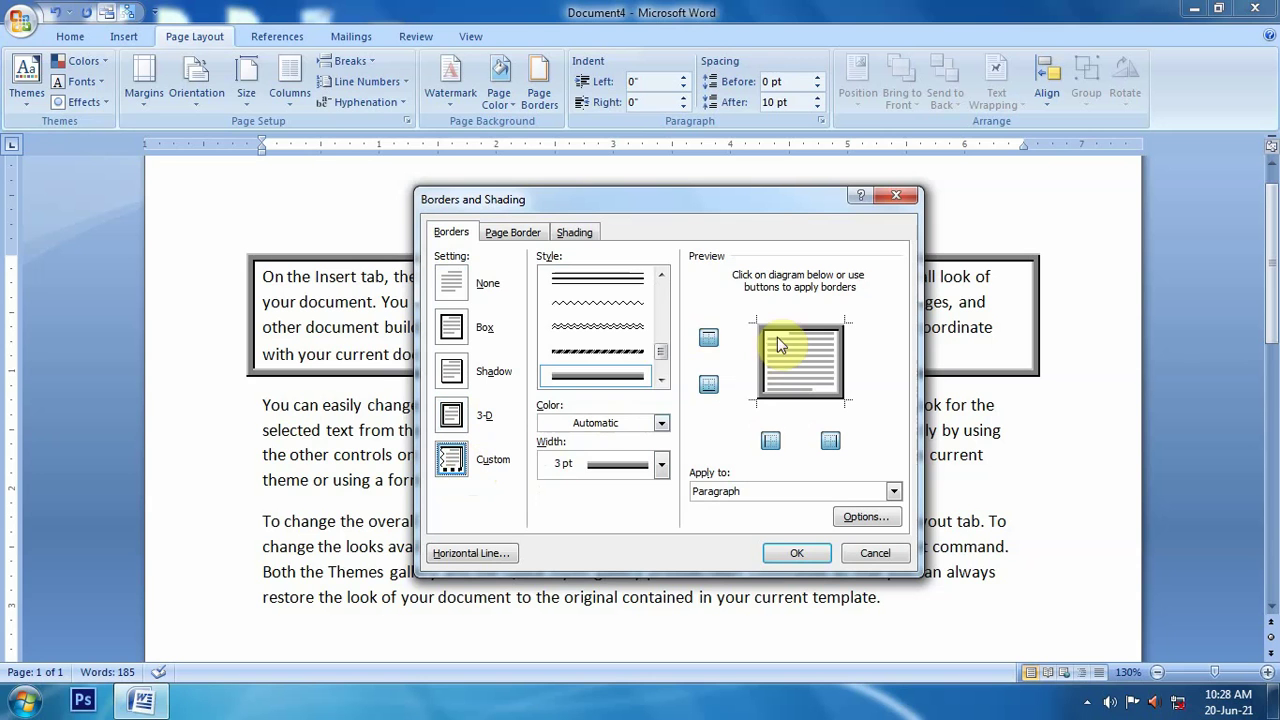
click(626, 352)
click(785, 328)
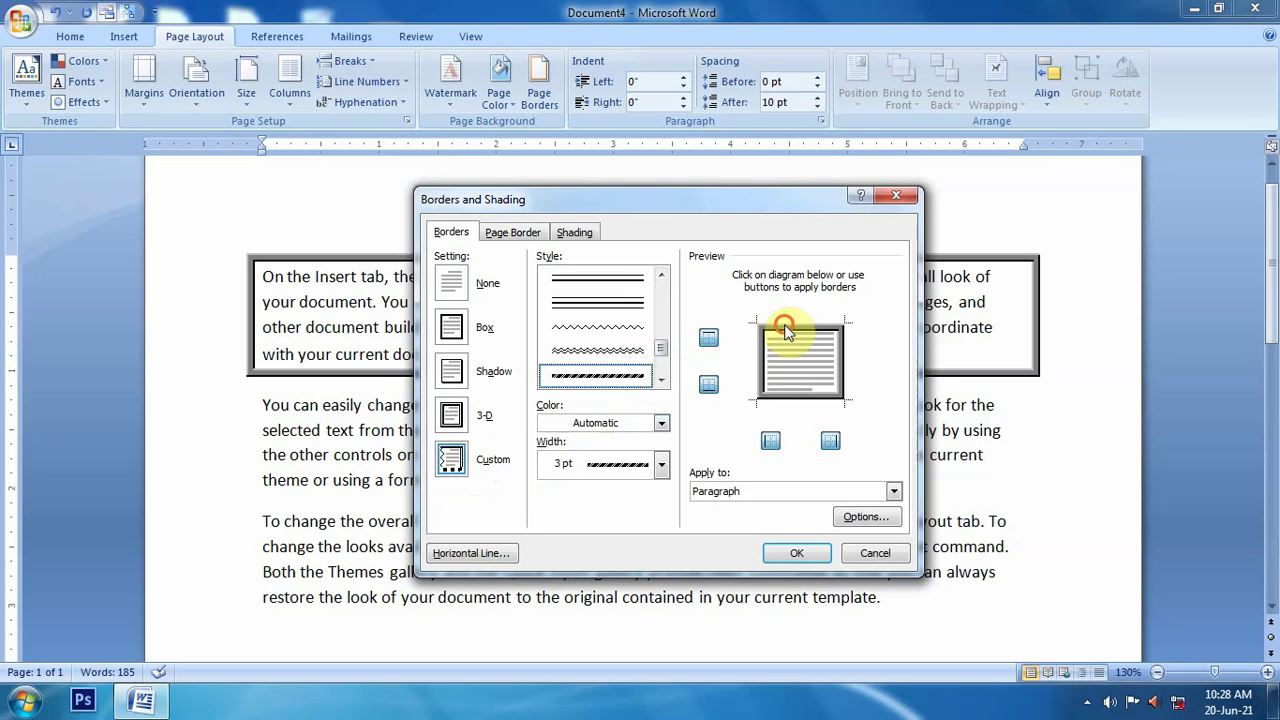
Set the custom border's right edge to a 3 pt triple line and its bottom edge to a 3 pt double line, and apply it
click(608, 306)
click(836, 364)
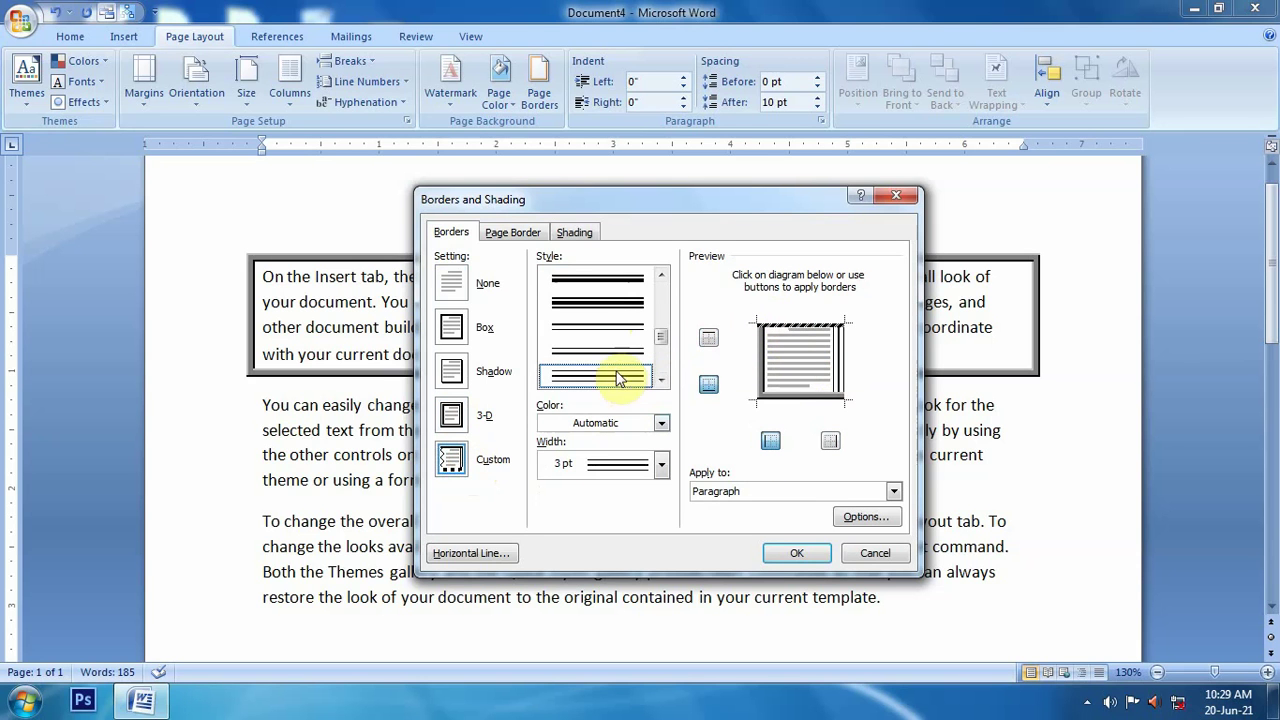
click(593, 325)
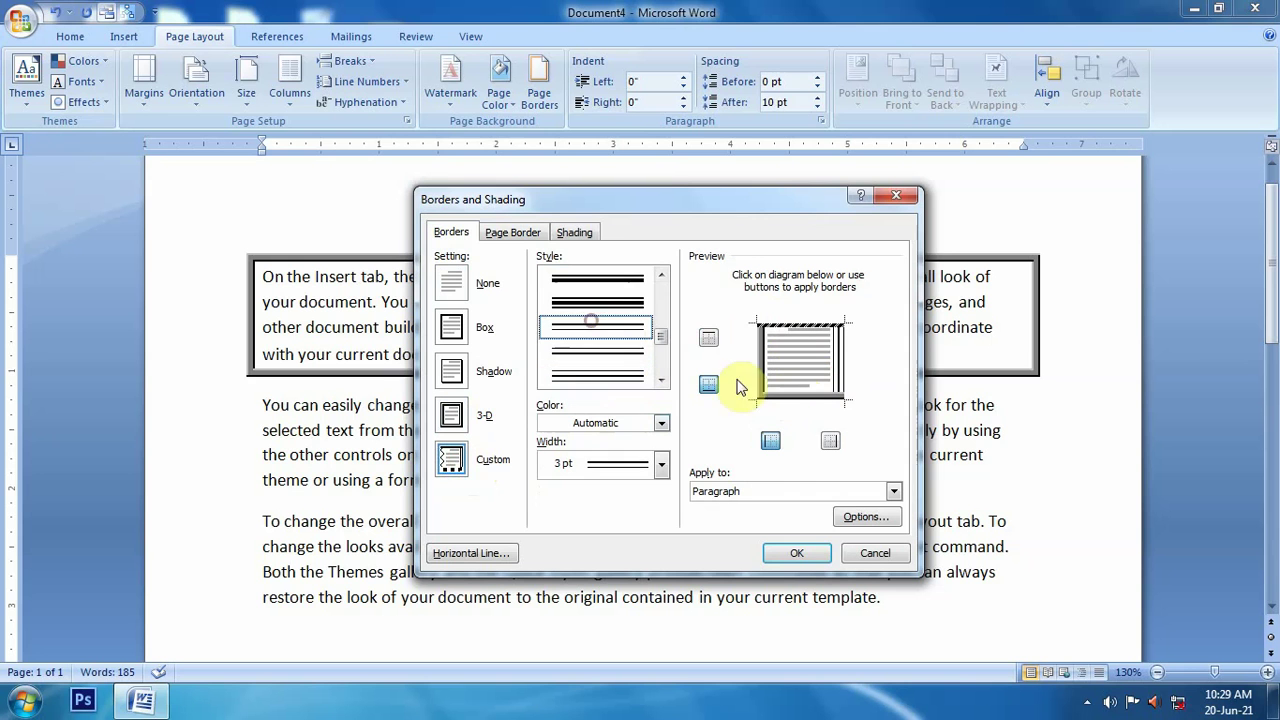
click(797, 398)
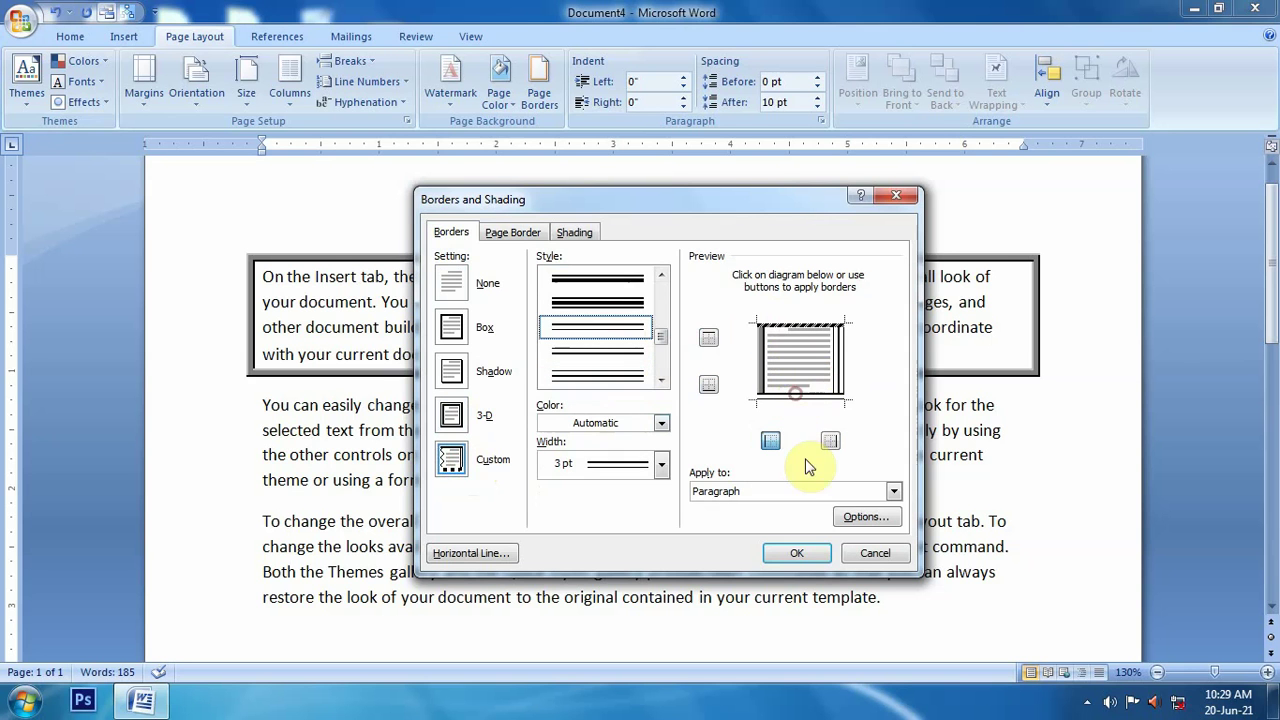
click(798, 553)
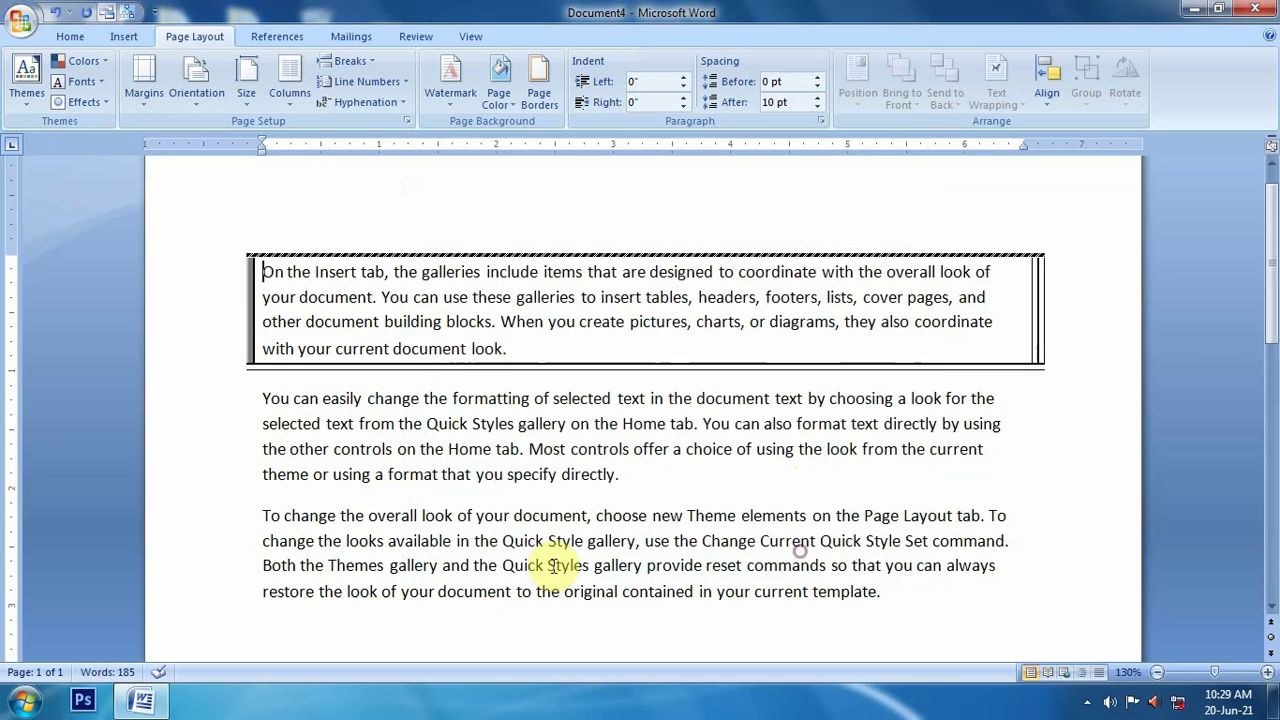
Remove the custom border from the first paragraph by setting its paragraph border to None
click(541, 88)
click(450, 232)
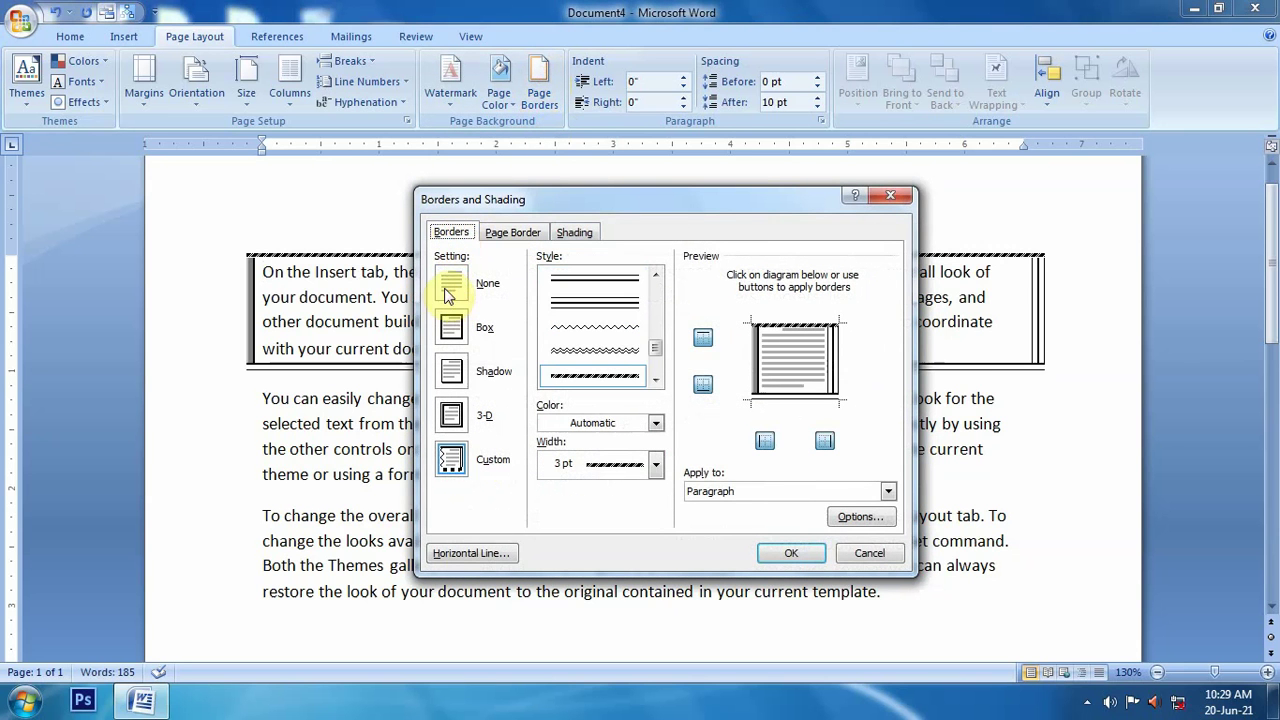
click(451, 283)
click(791, 553)
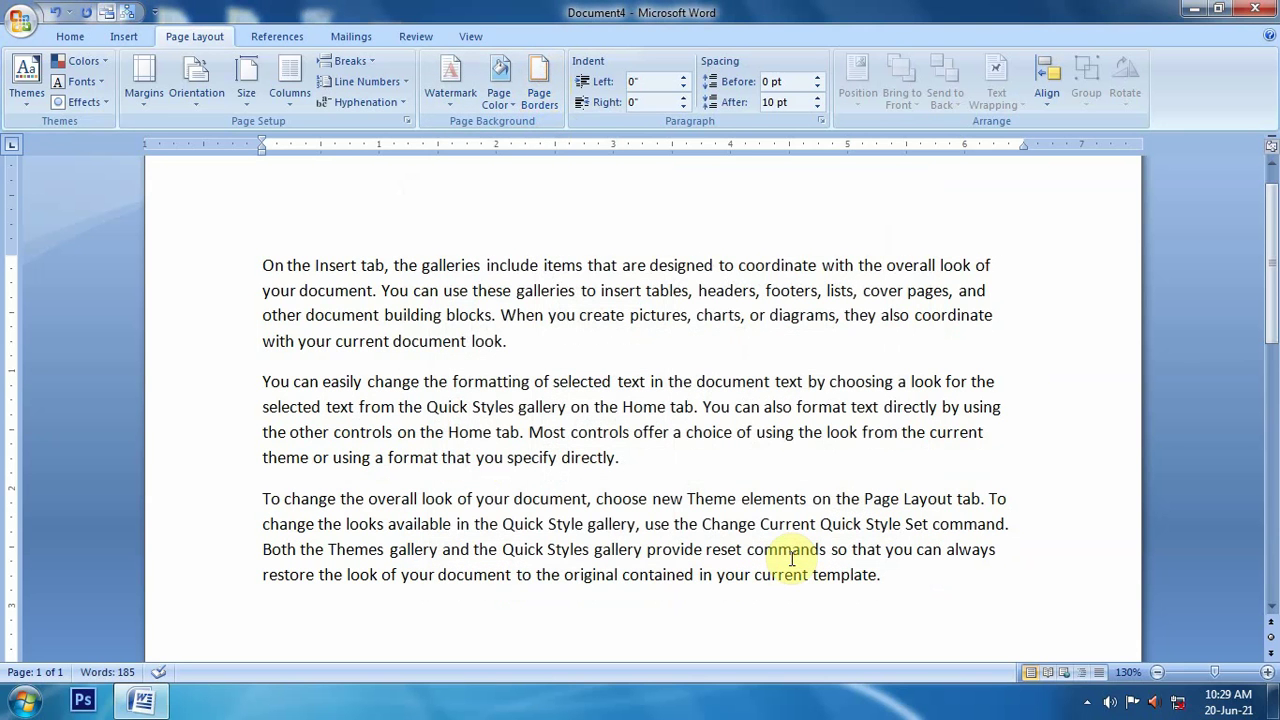
Apply a 2 ¼ pt solid Box border to the first paragraph's text only, rather than to the whole paragraph
mouse_move(507, 341)
mouse_down()
mouse_move(300, 290)
mouse_move(260, 257)
mouse_up()
click(539, 90)
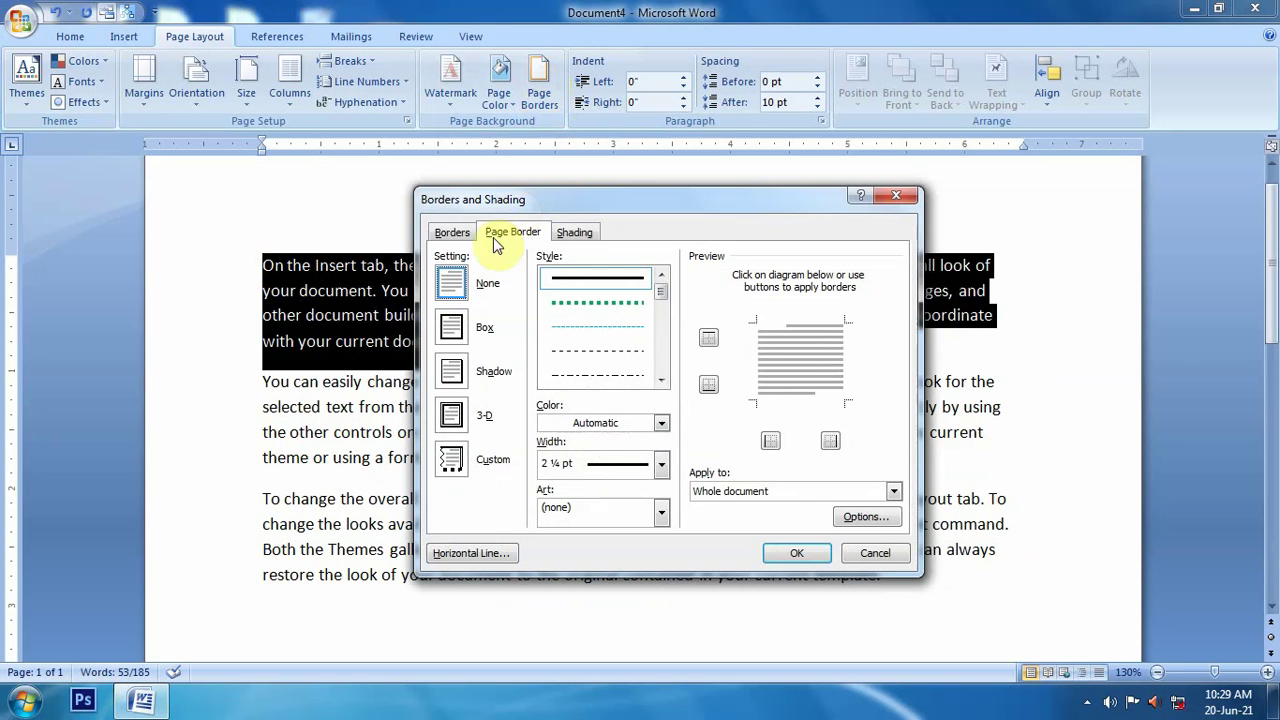
click(452, 232)
click(723, 491)
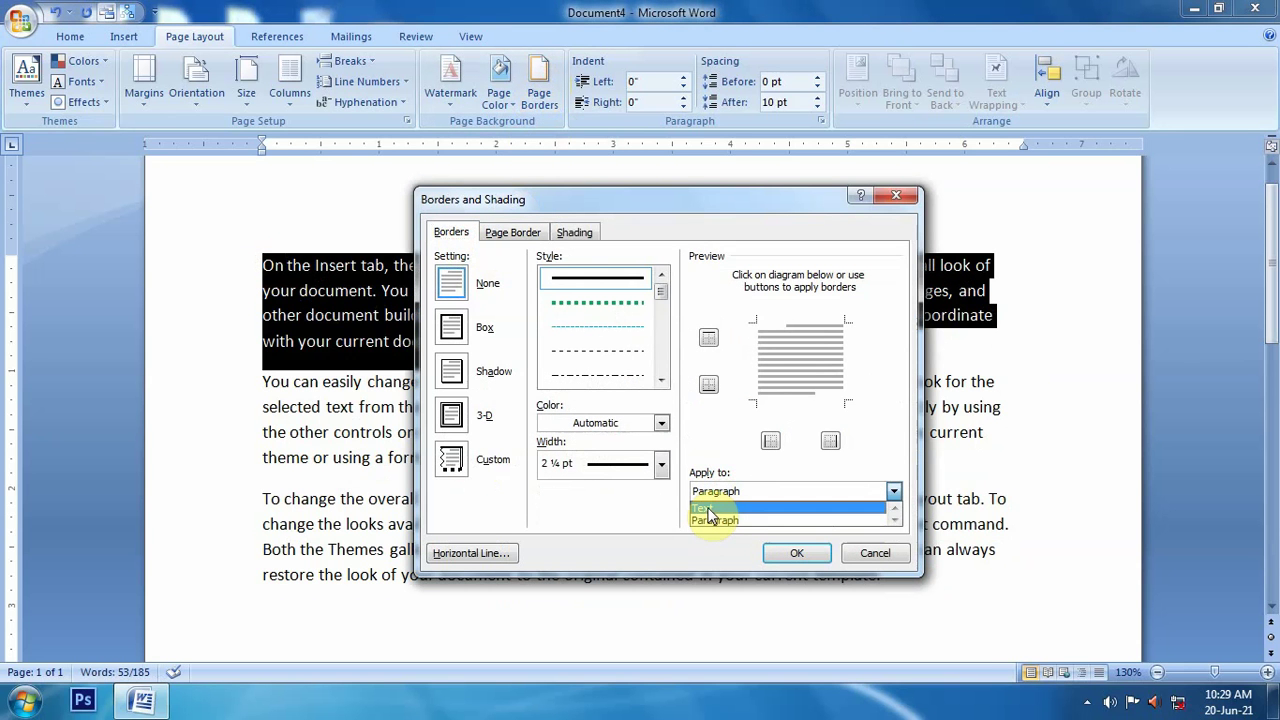
click(708, 510)
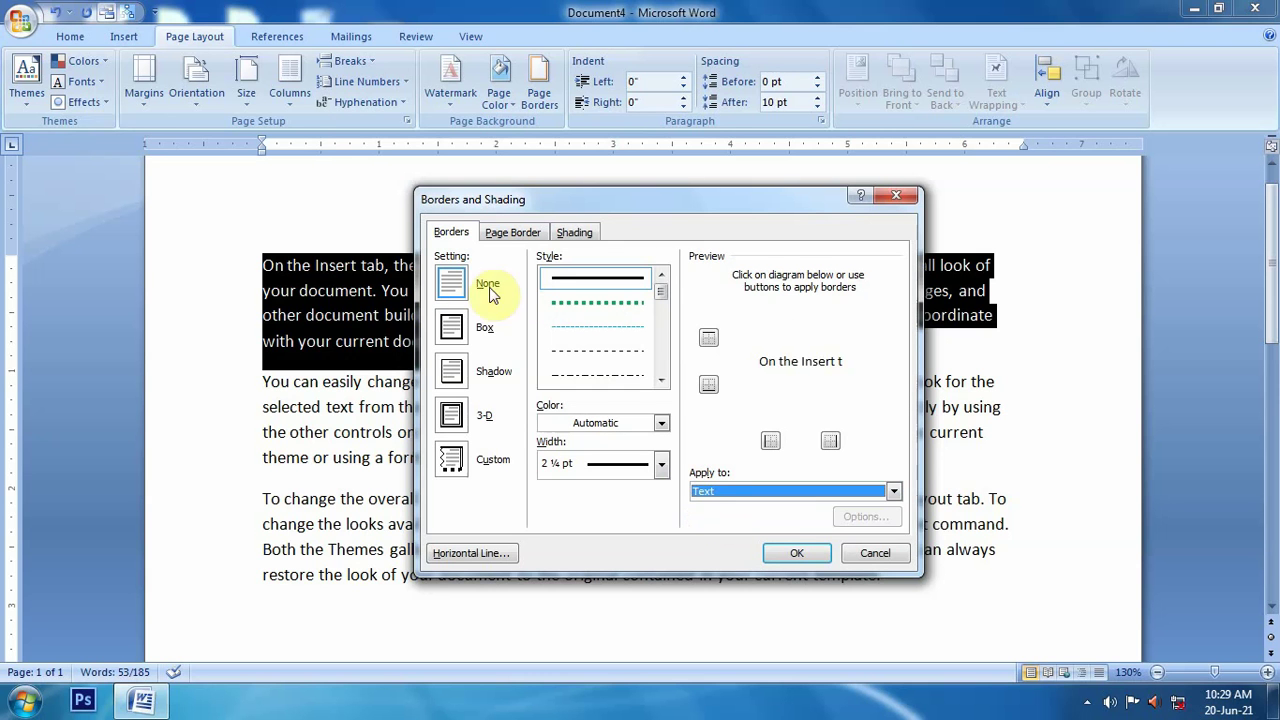
click(451, 326)
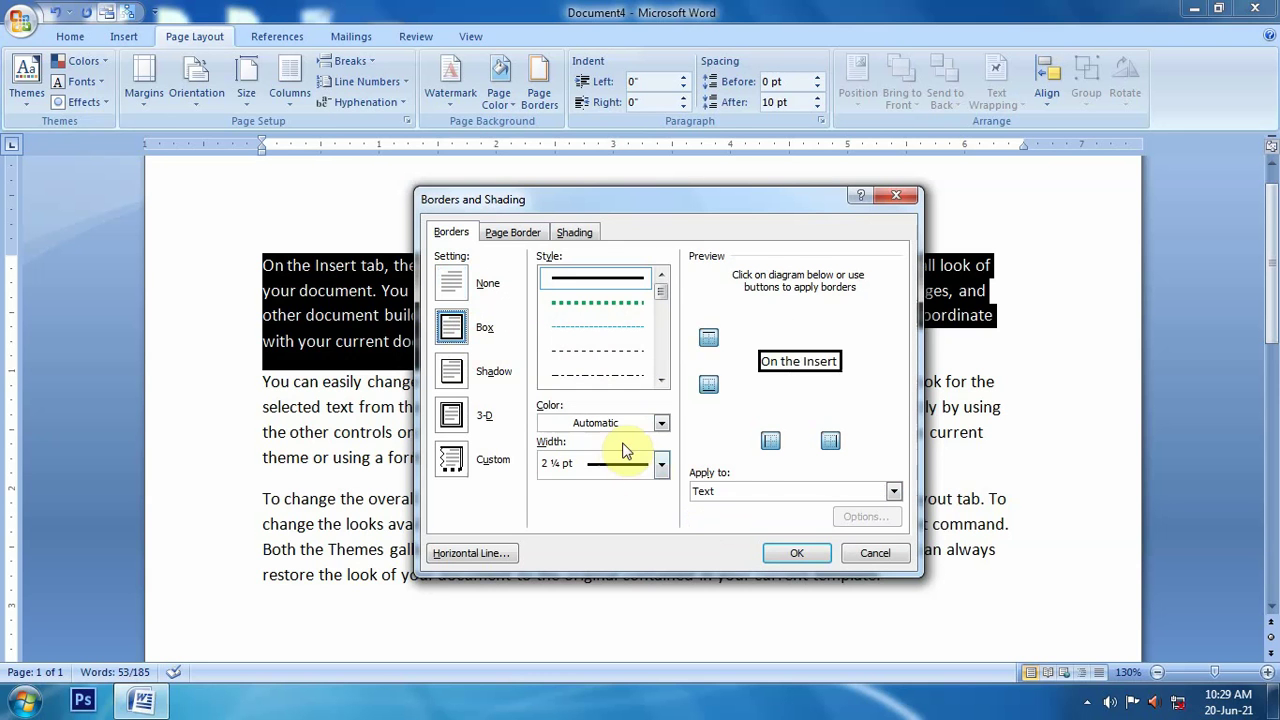
click(798, 556)
click(560, 467)
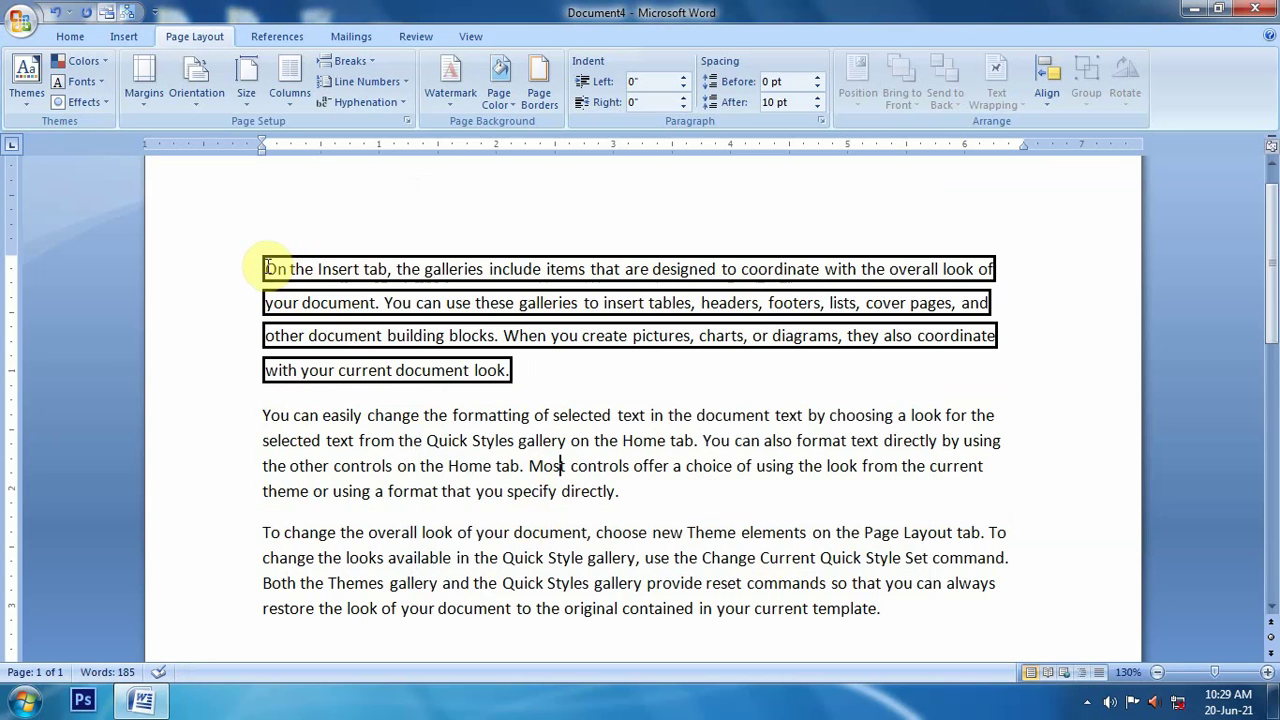
drag(258, 266, 857, 263)
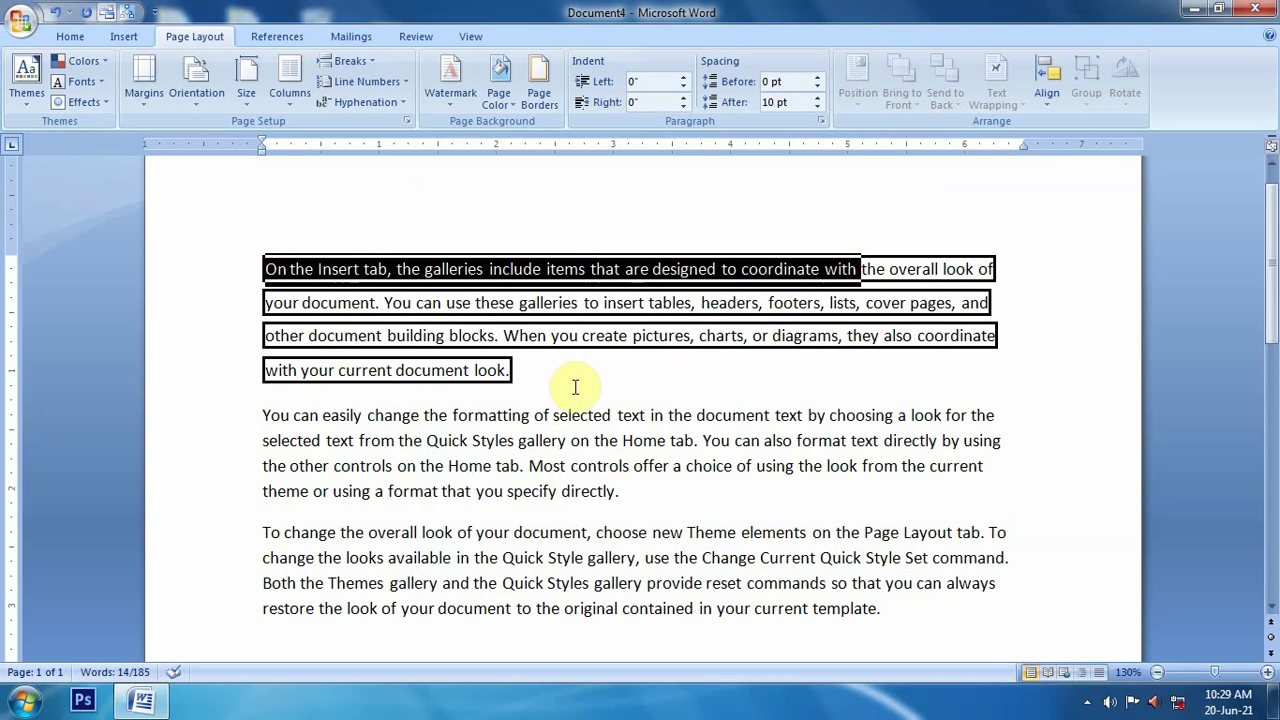
Apply a 2 ¼ pt solid Box border to the whole second paragraph
click(315, 452)
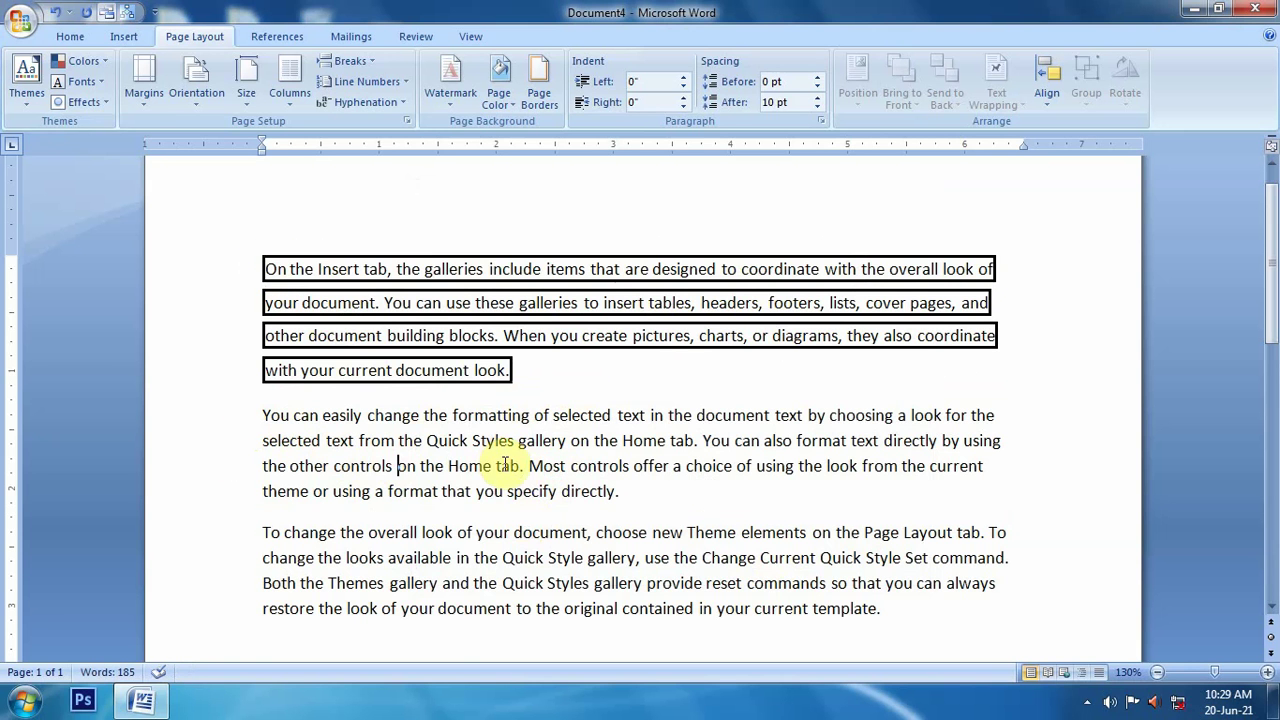
click(538, 82)
click(449, 234)
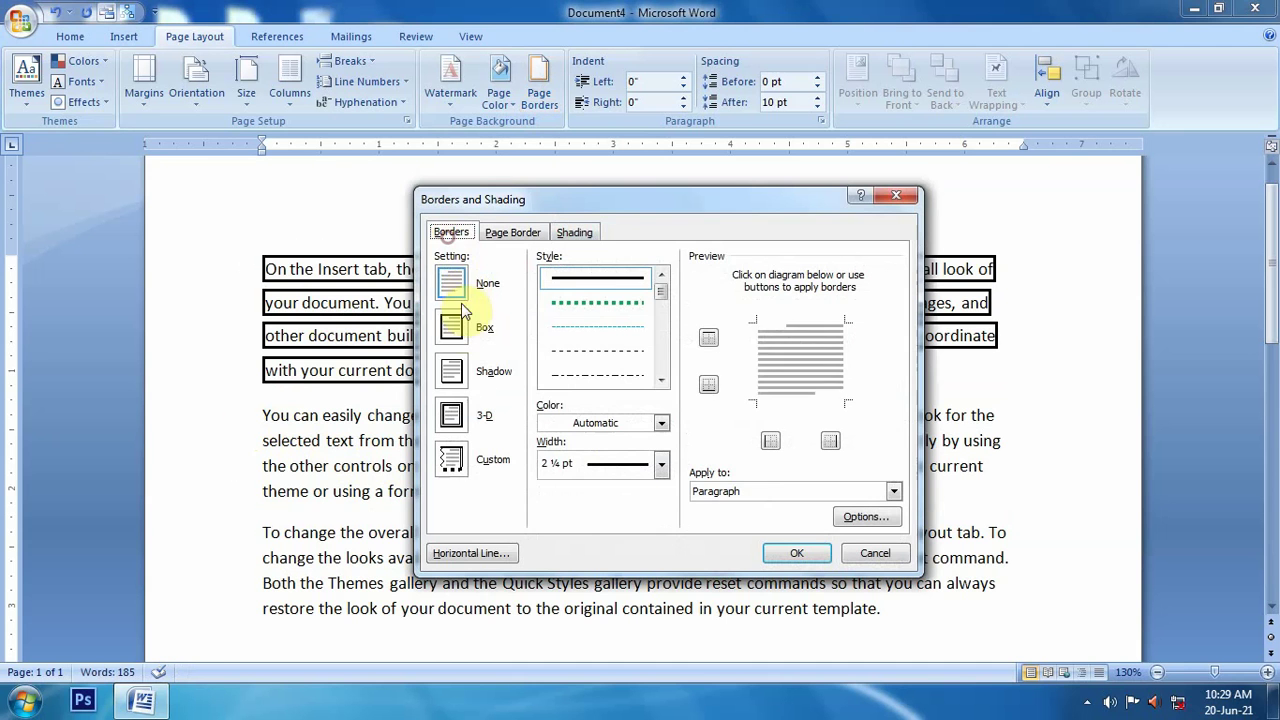
click(452, 327)
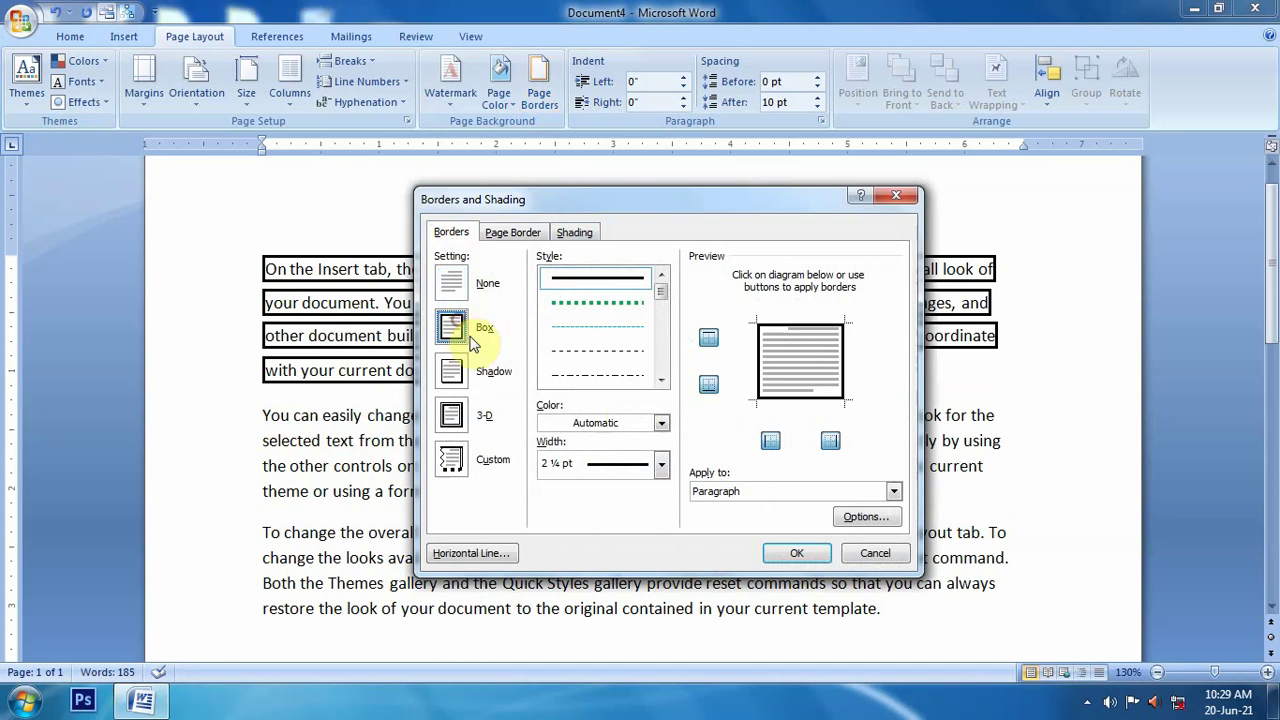
click(810, 558)
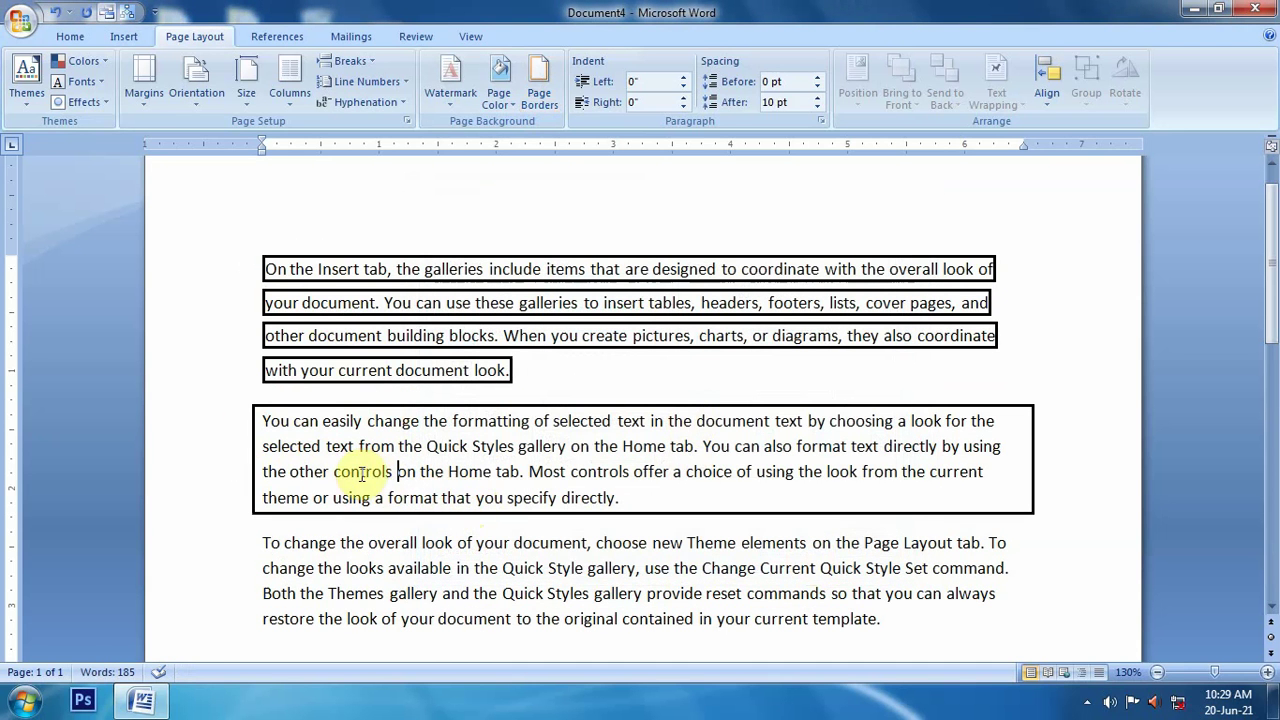
Add the heading "QUALIFICATION" in bold uppercase below the third paragraph, followed by an empty line
scroll(355, 468, down, 3)
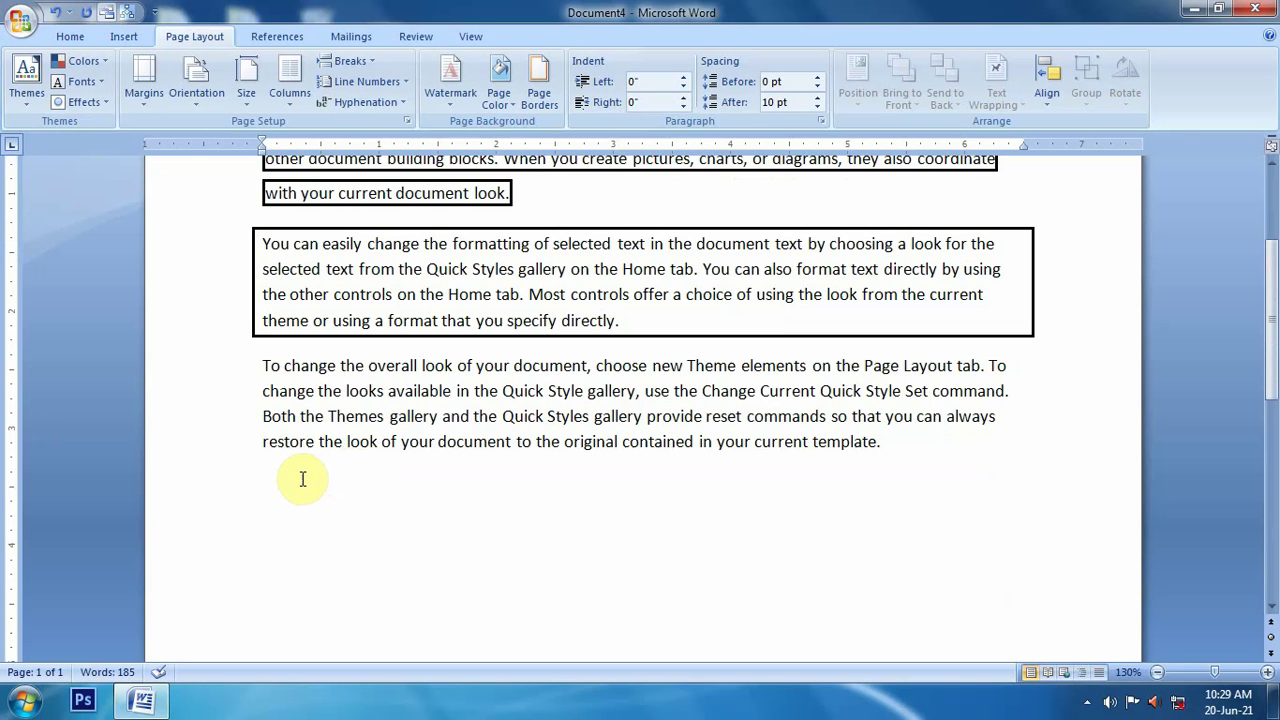
text(QW)
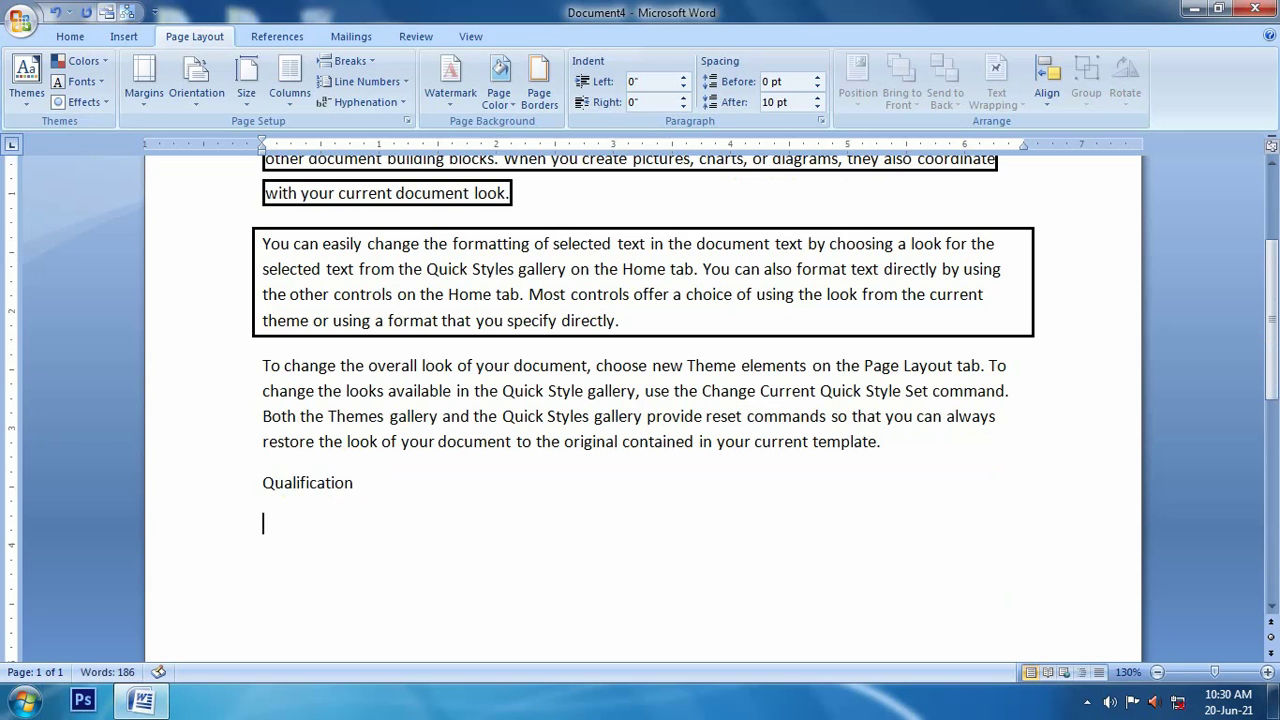
key(shift+Home)
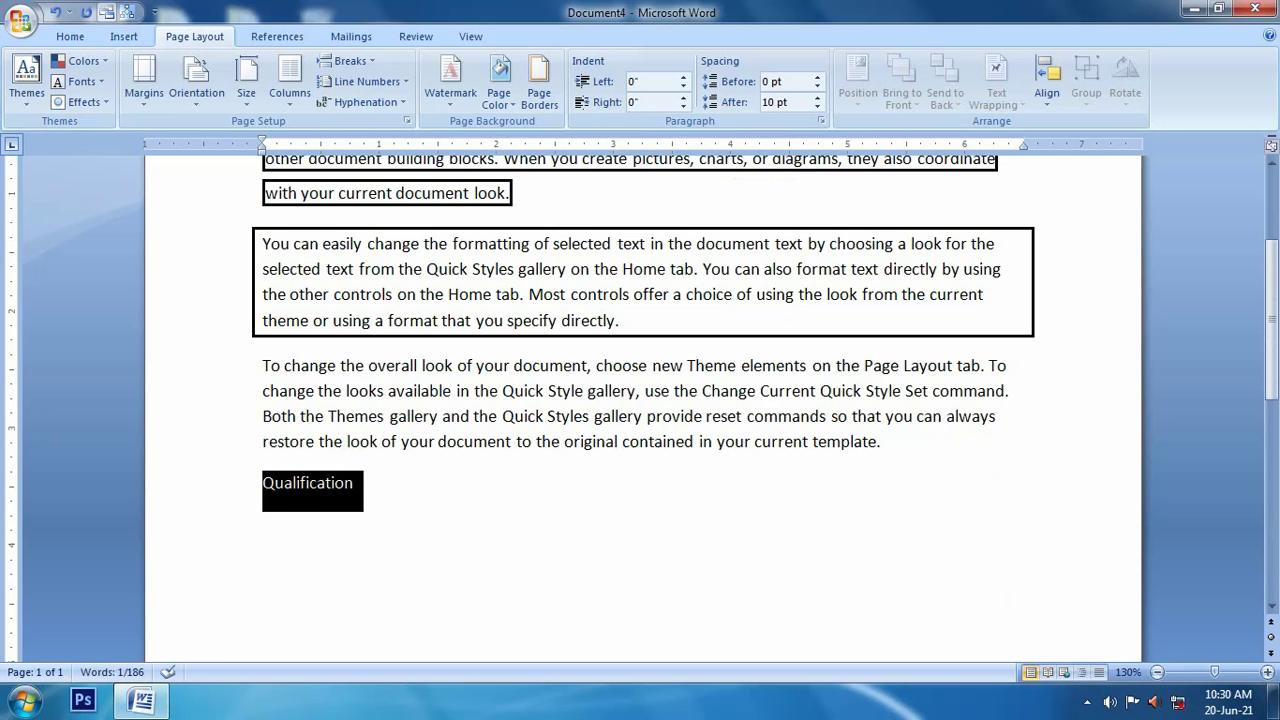
key(shift+F3)
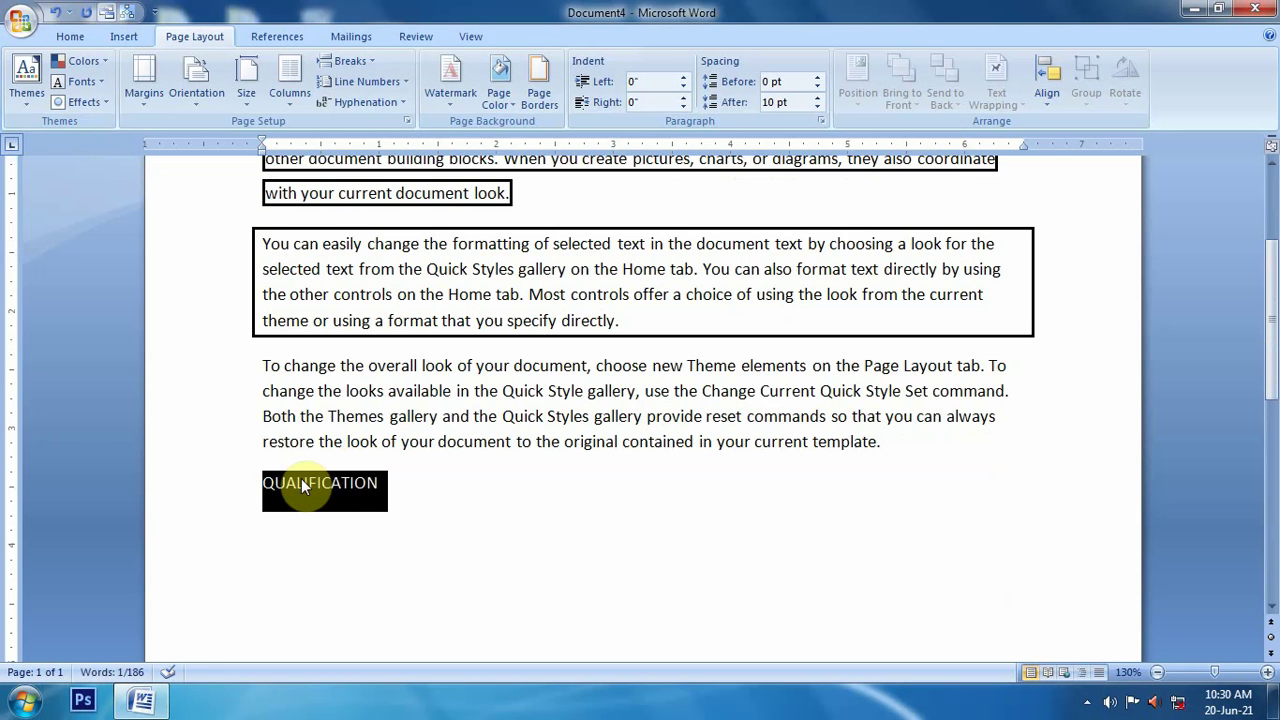
key(ctrl+b)
key(Down)
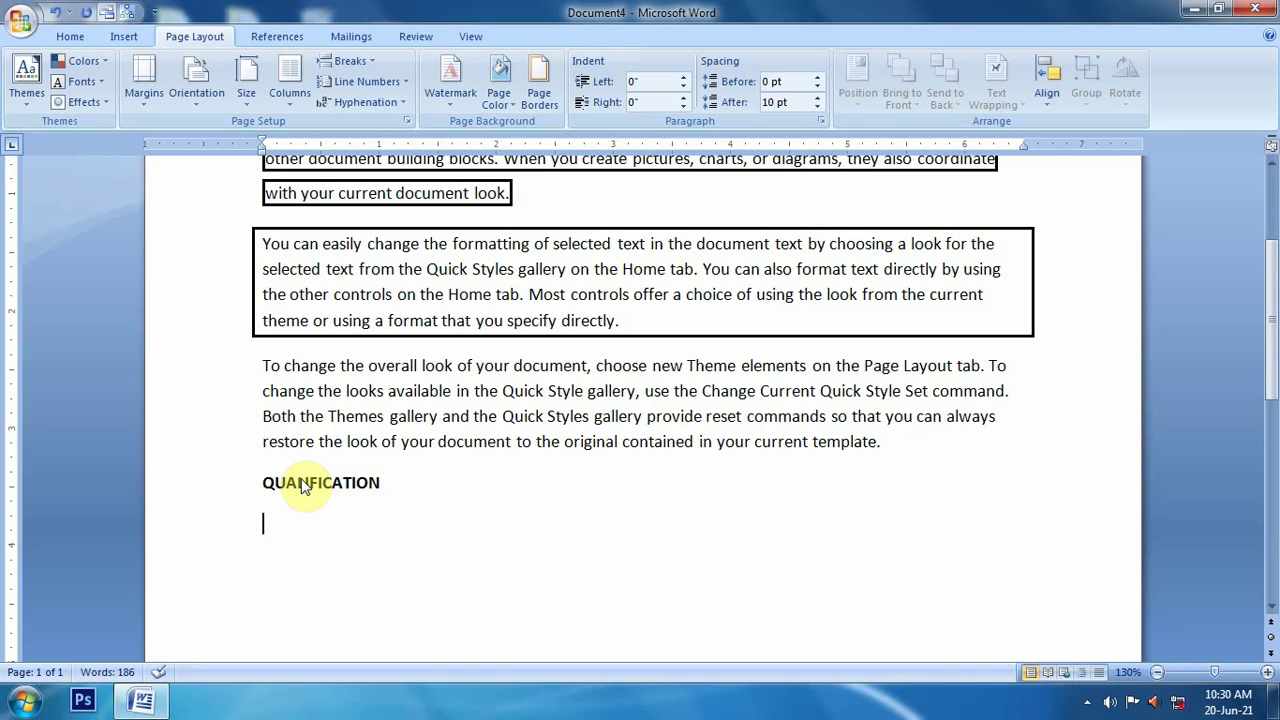
Create a bulleted list under the heading with High school, Intermediate, Graduation and Post graduation, and end the list
click(66, 37)
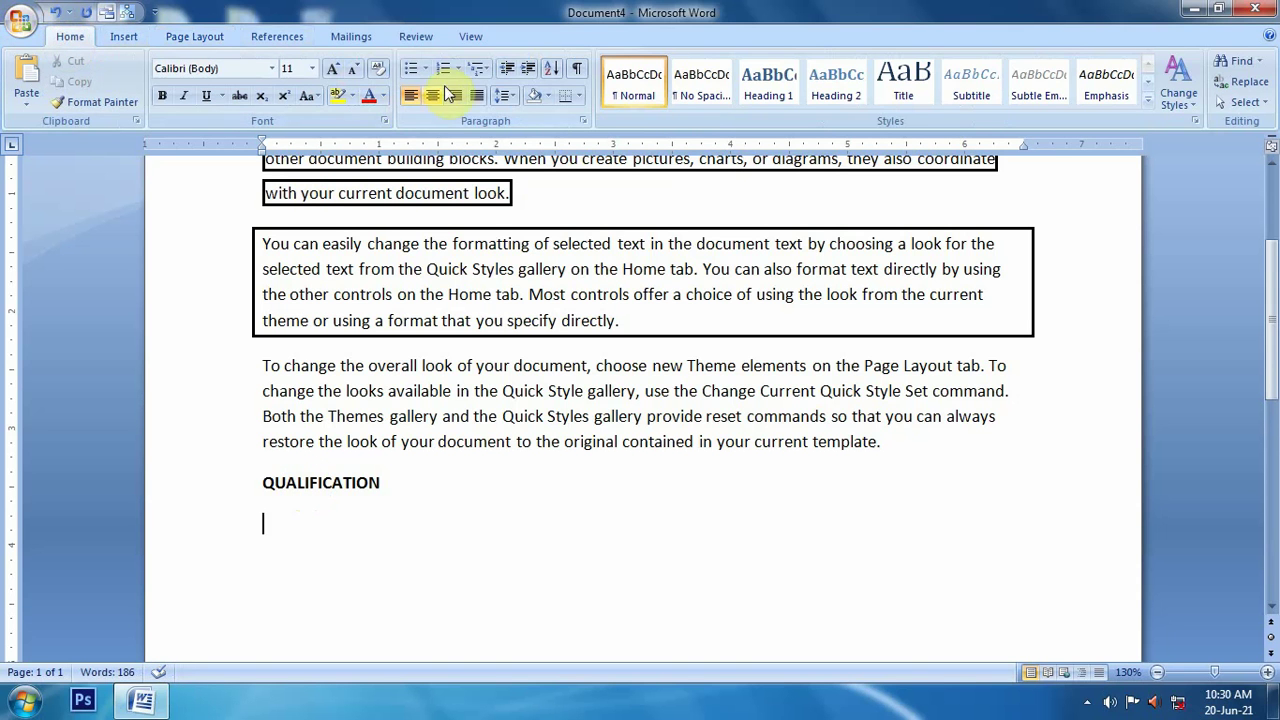
click(411, 68)
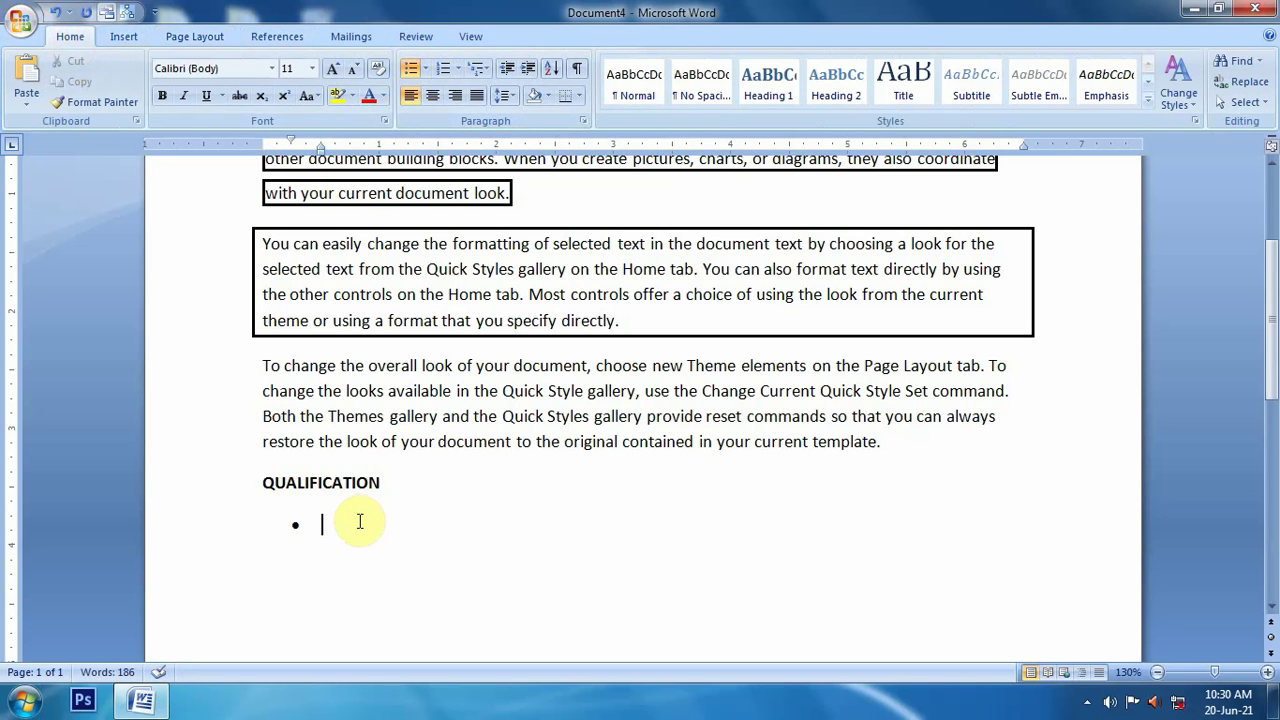
text(High school)
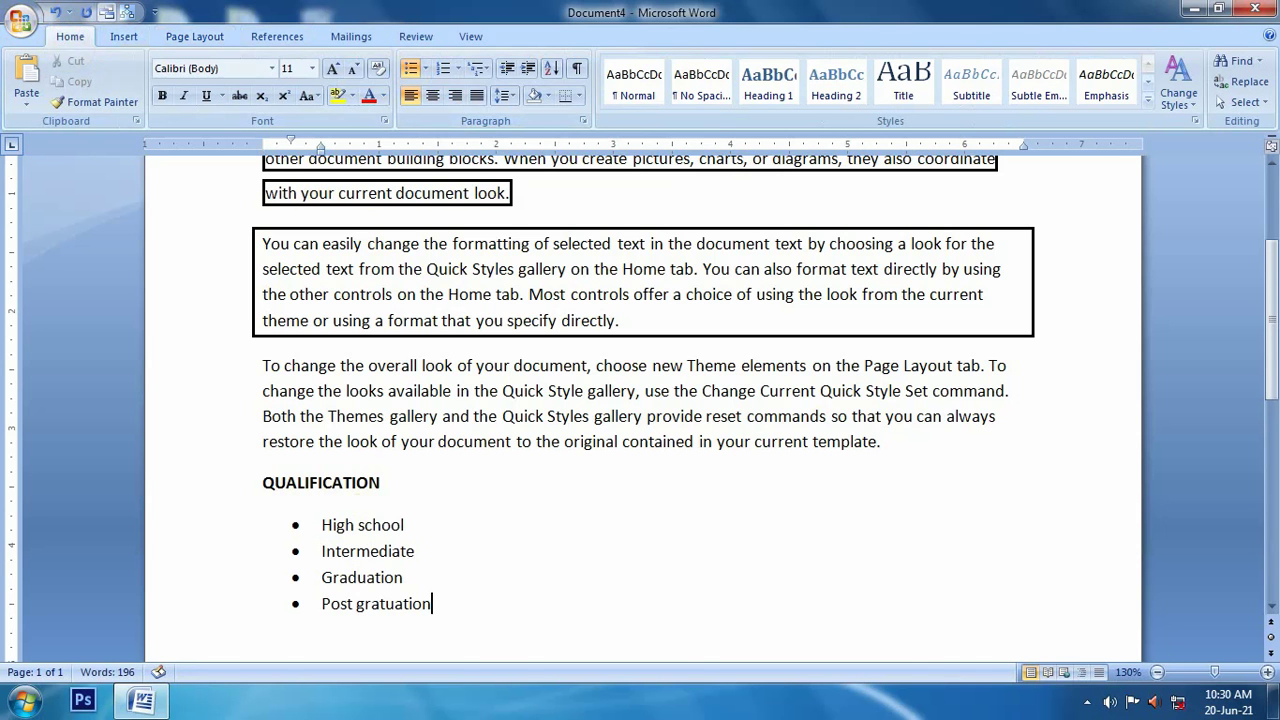
key(Return)
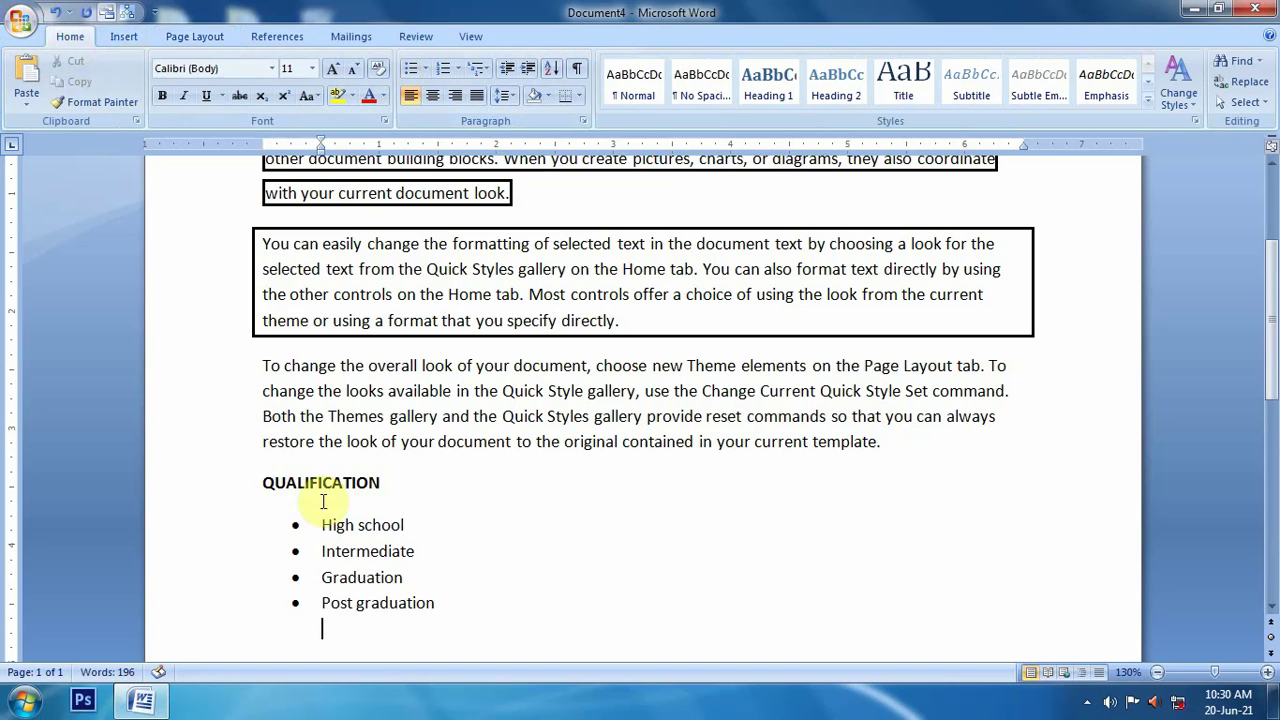
Apply a Box border with the ½ pt triple-line style to the QUALIFICATION heading's text only
click(244, 490)
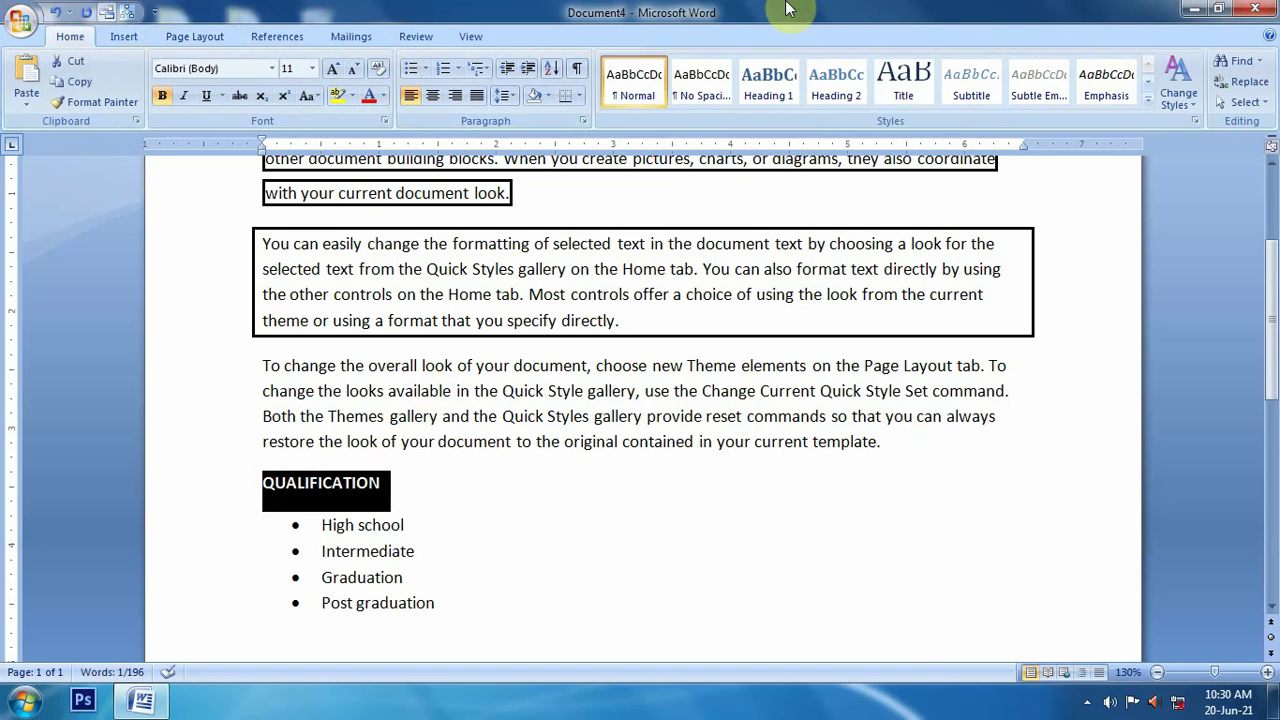
click(577, 100)
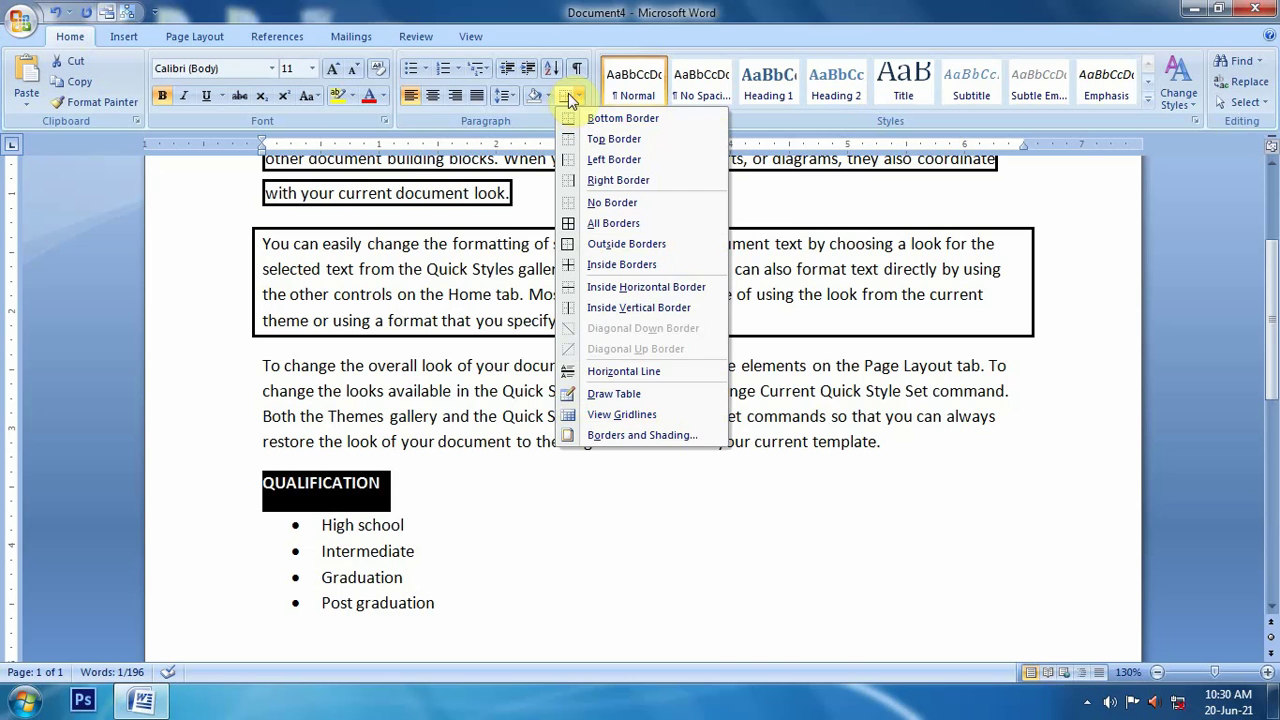
click(605, 436)
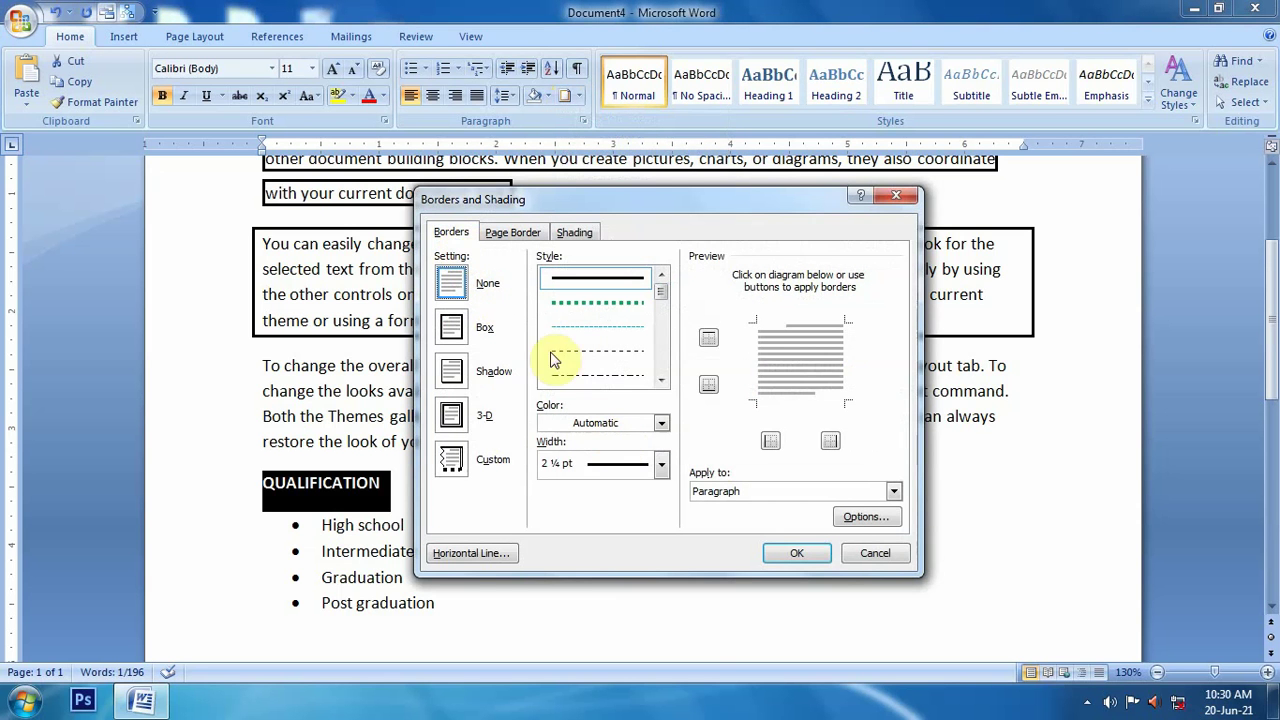
click(454, 330)
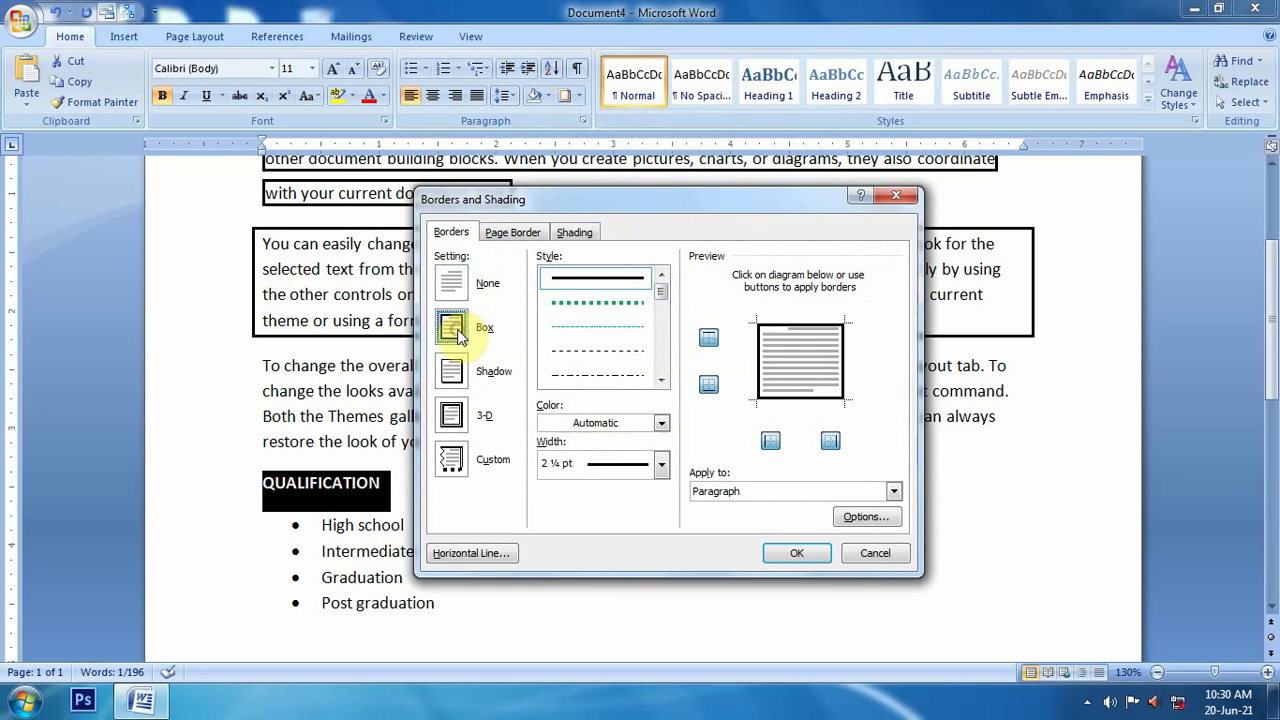
click(661, 381)
click(661, 381)
click(595, 378)
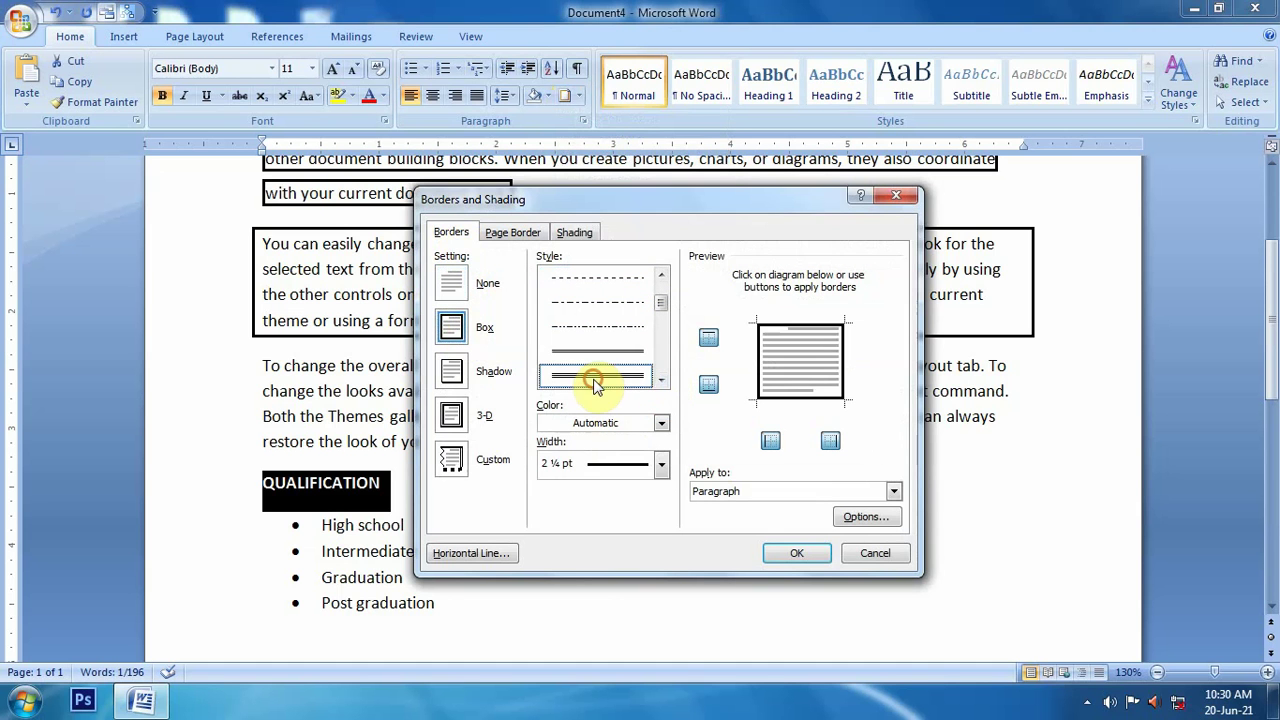
click(728, 492)
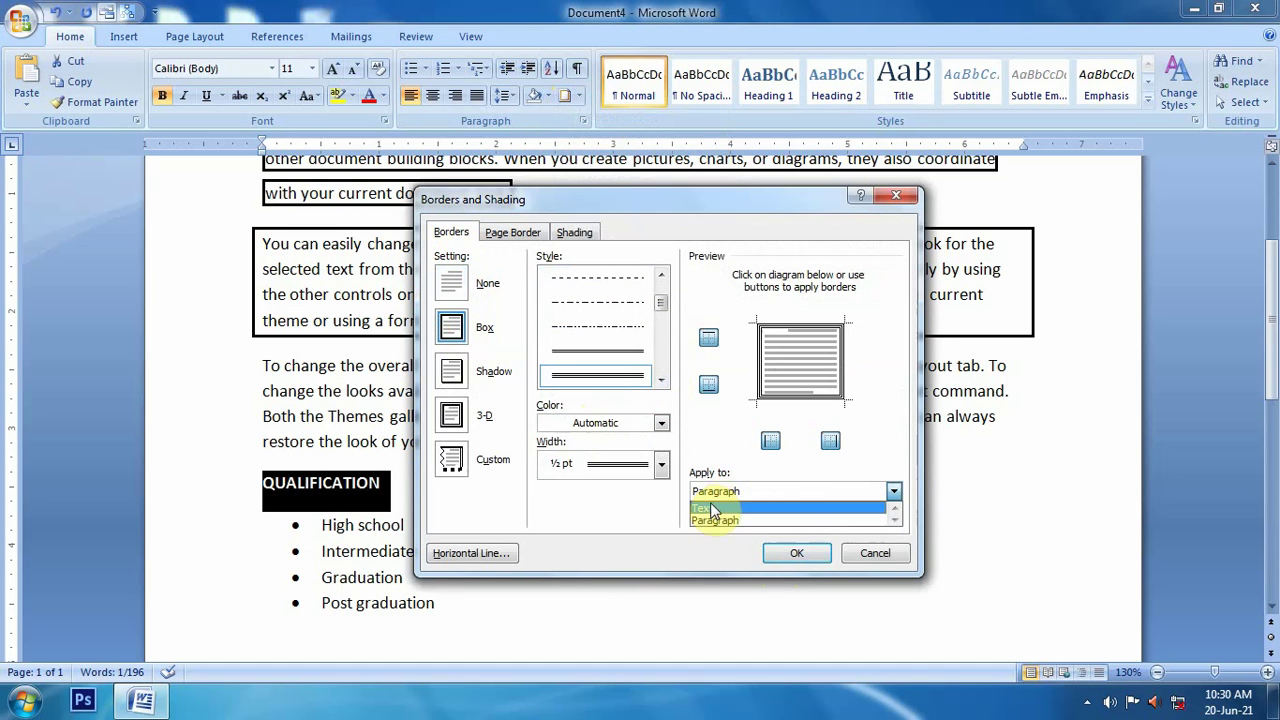
click(703, 508)
click(794, 554)
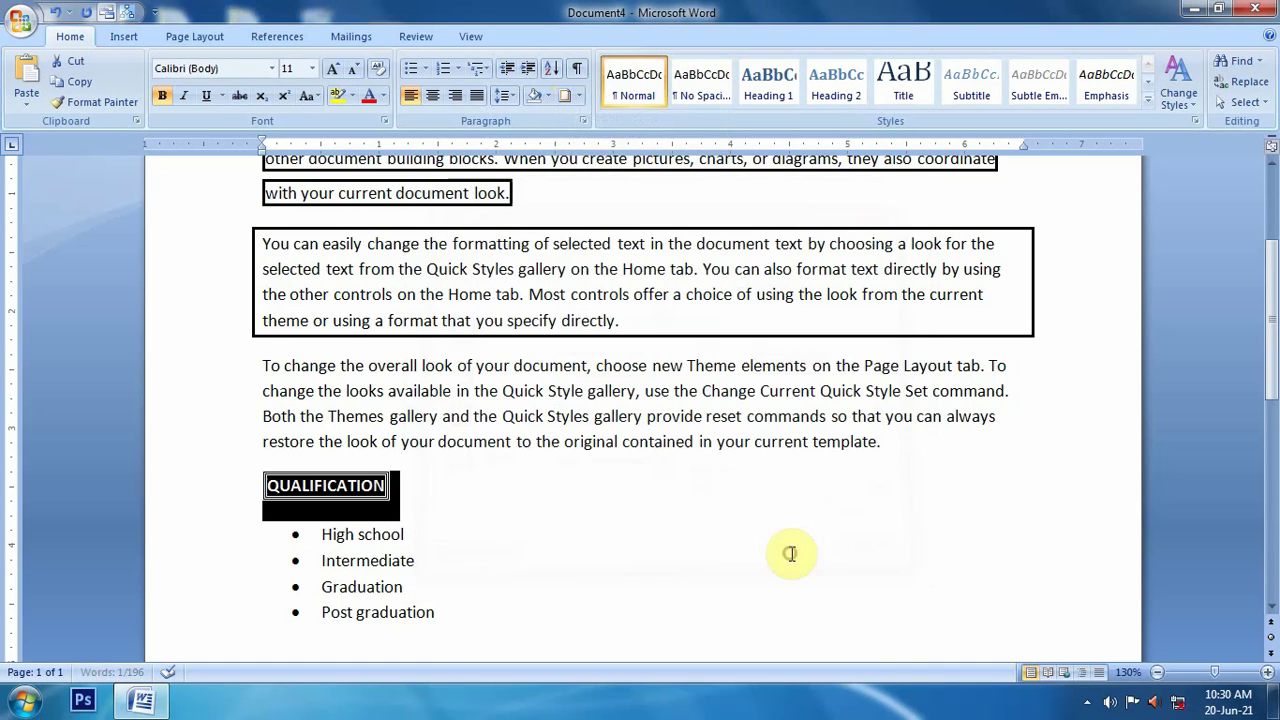
Add a 1 ½ pt solid bottom border to the QUALIFICATION heading's paragraph
click(425, 515)
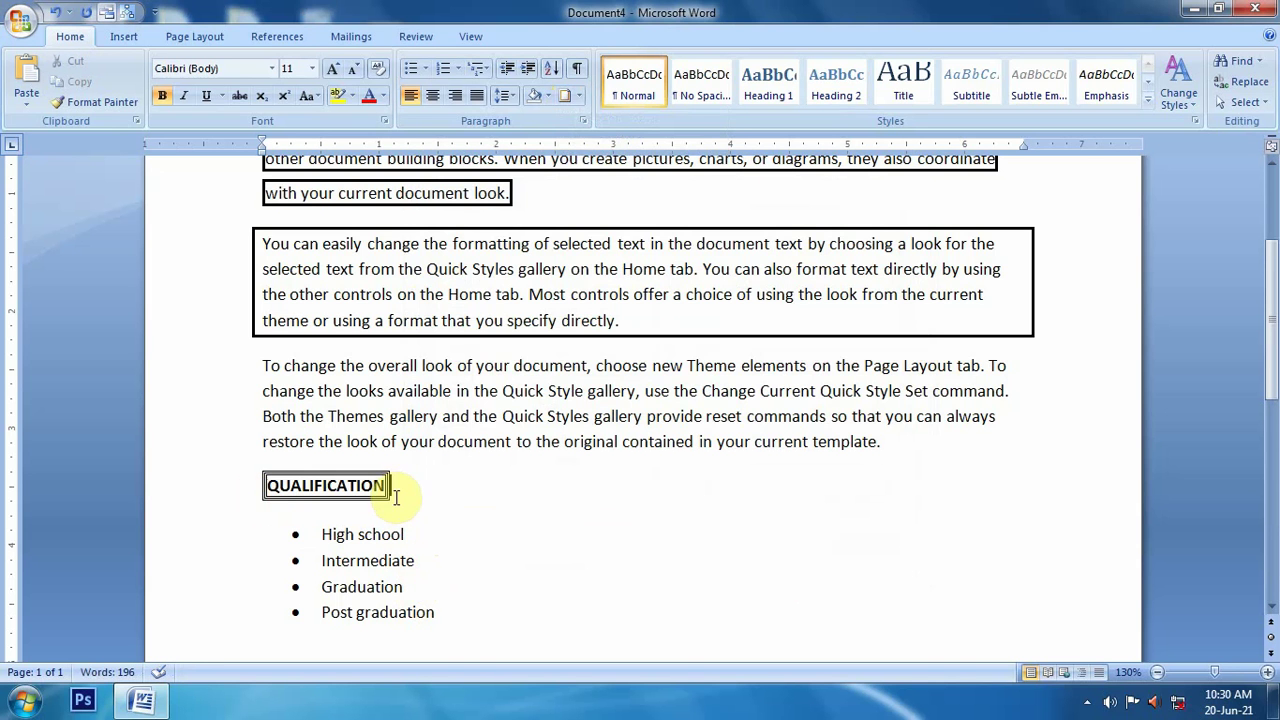
click(566, 104)
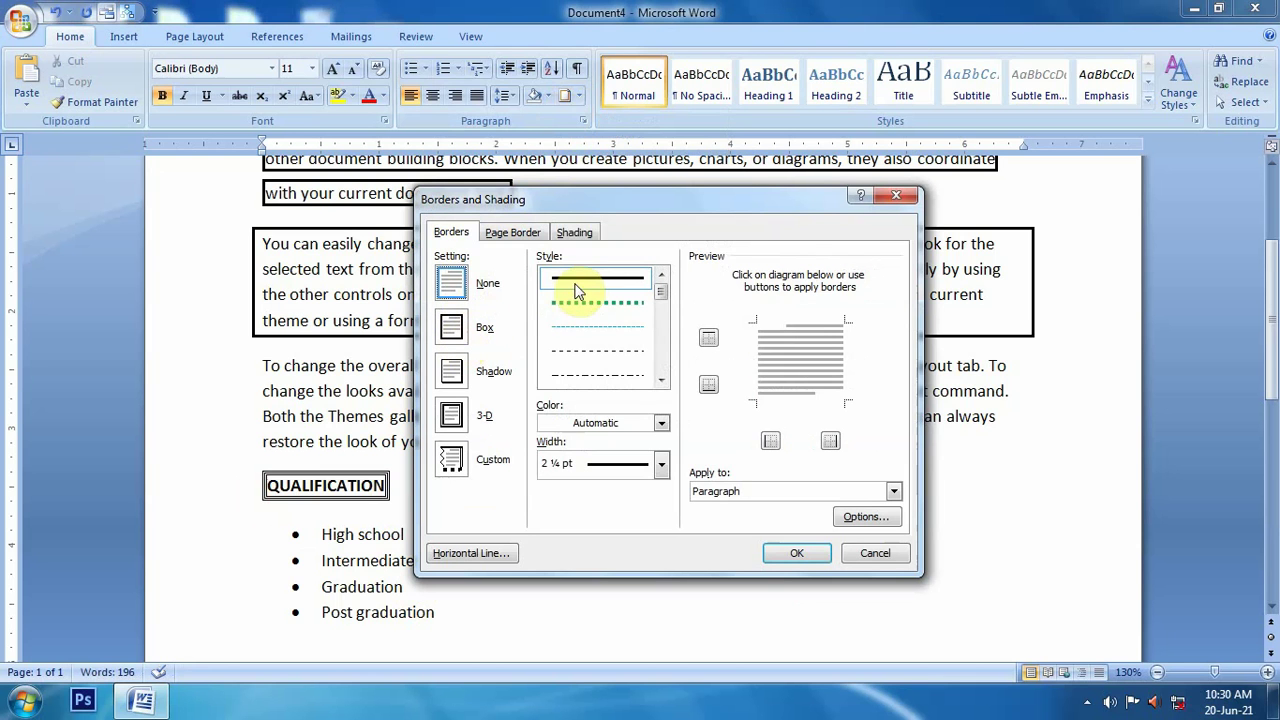
click(645, 465)
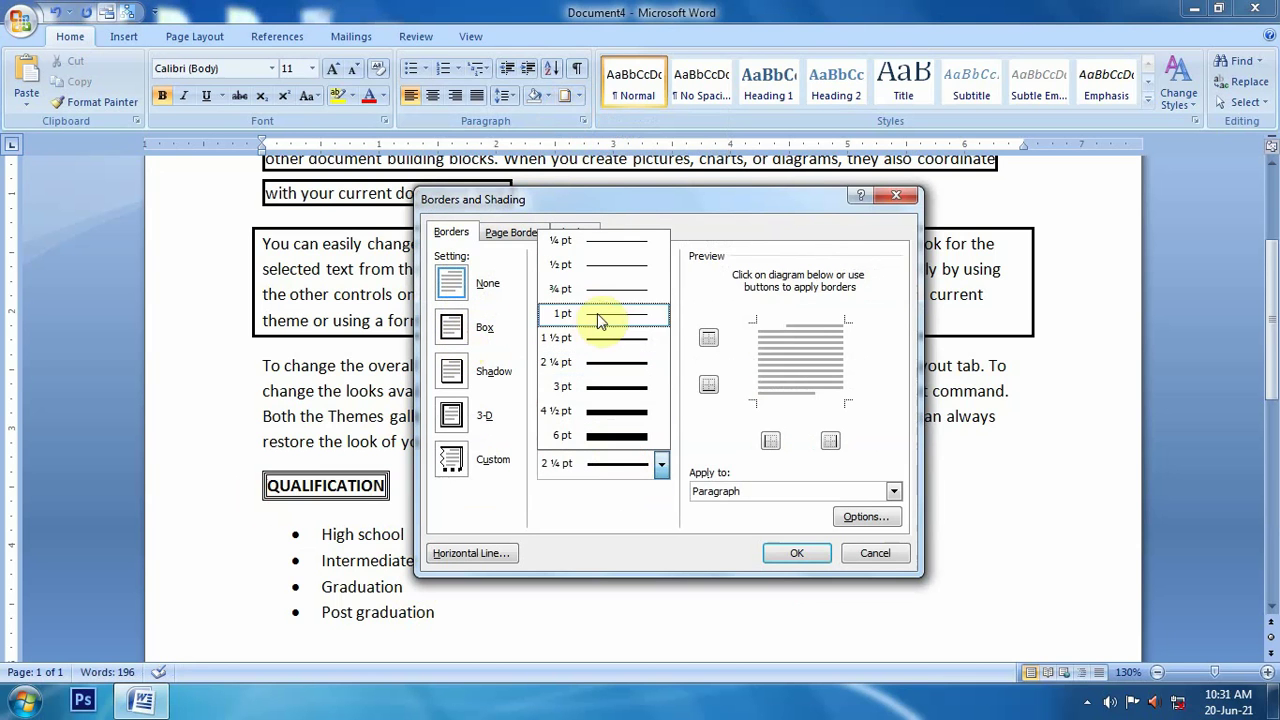
click(606, 337)
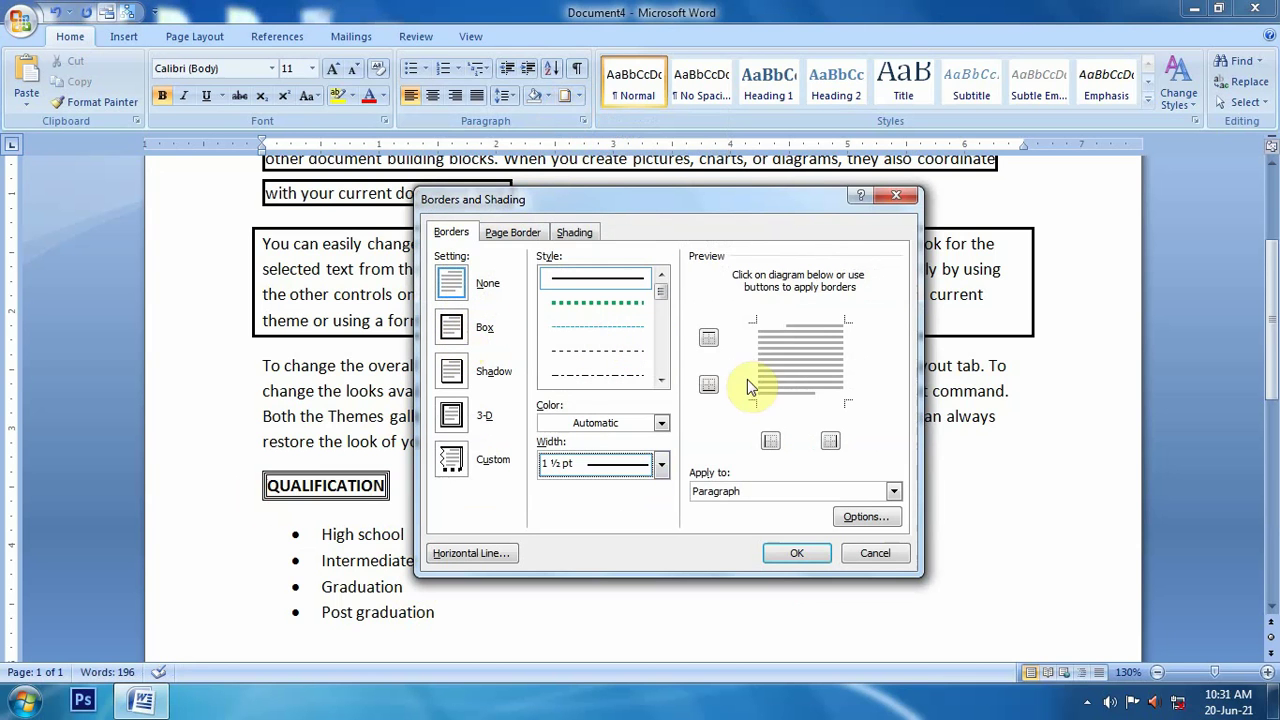
click(793, 396)
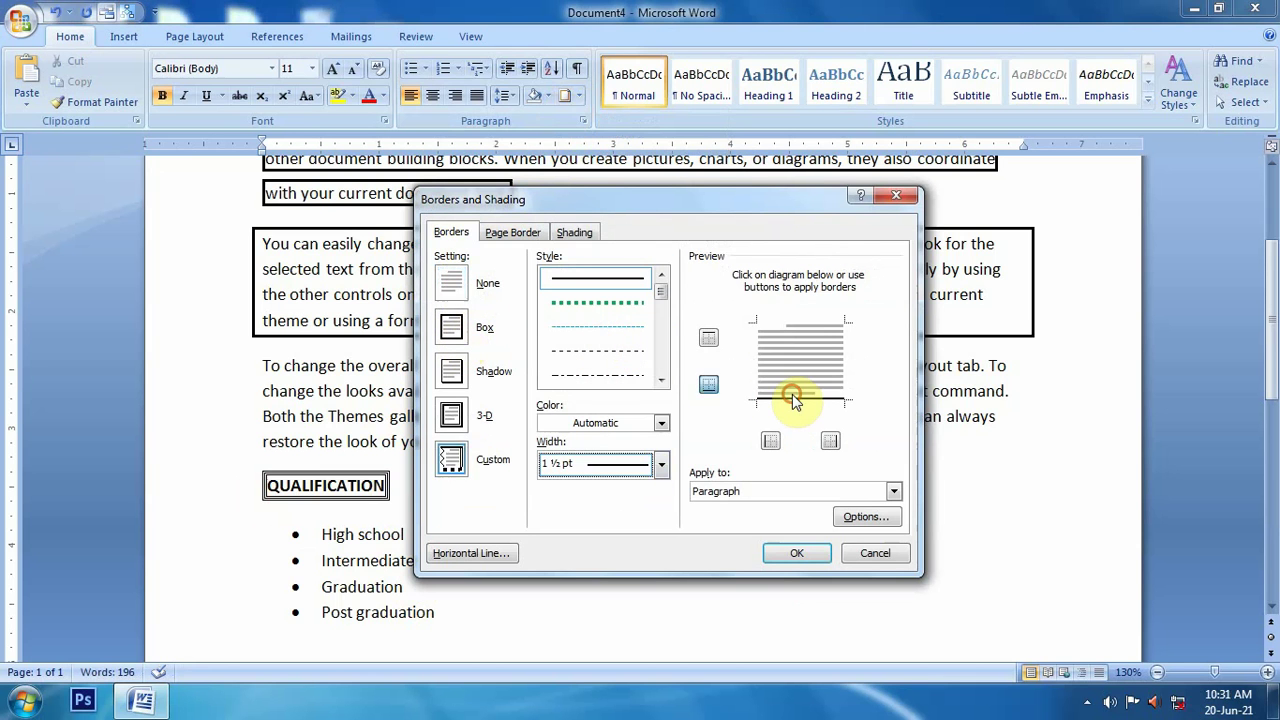
click(795, 553)
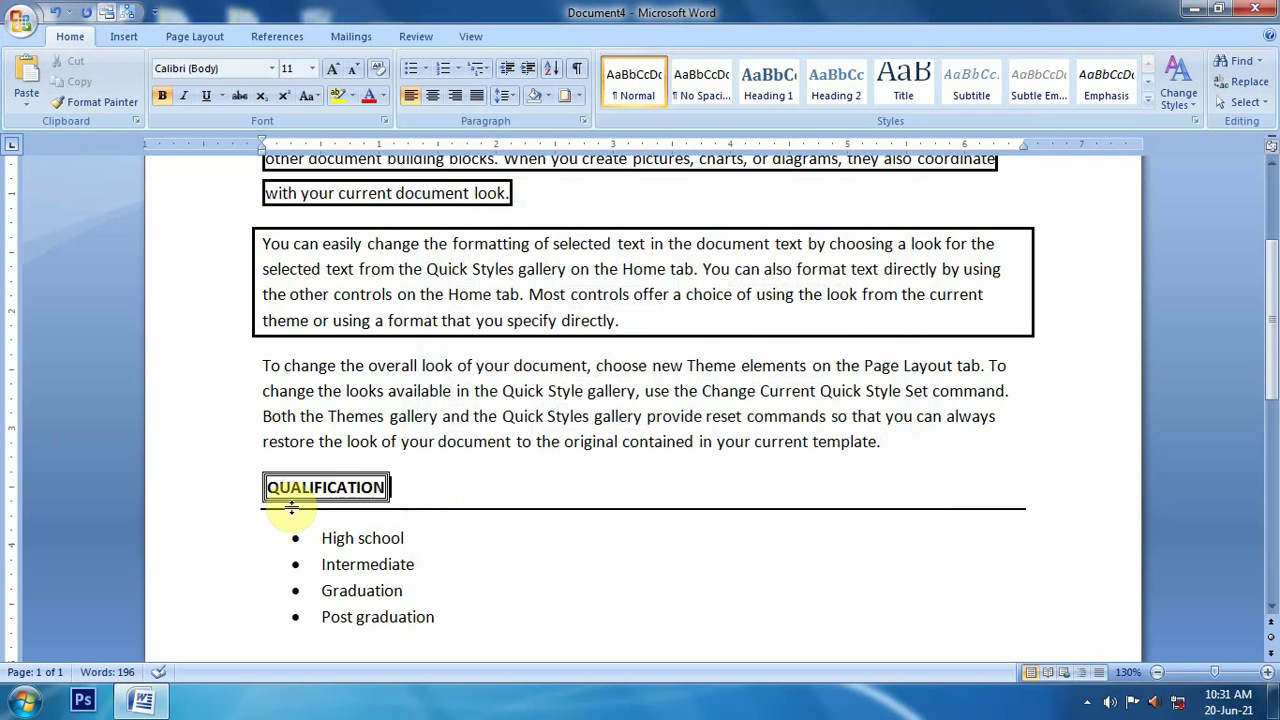
Set the QUALIFICATION heading's line spacing to 1.0
click(505, 100)
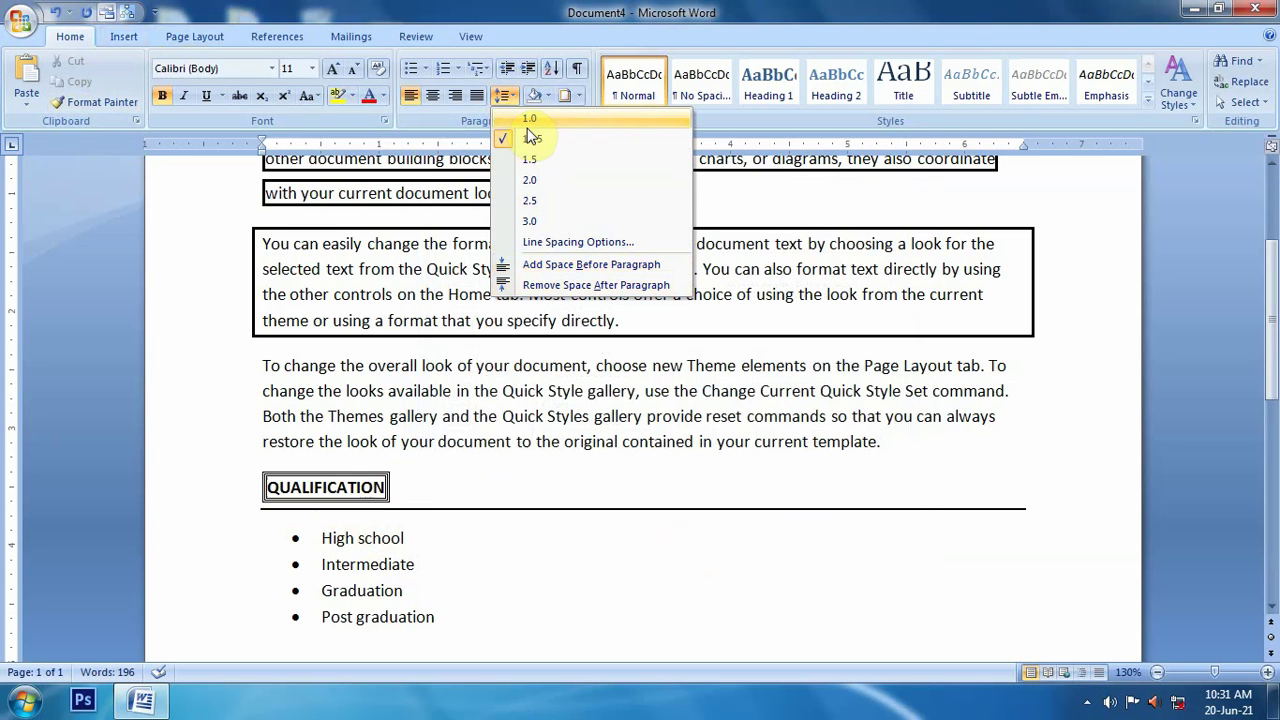
click(524, 121)
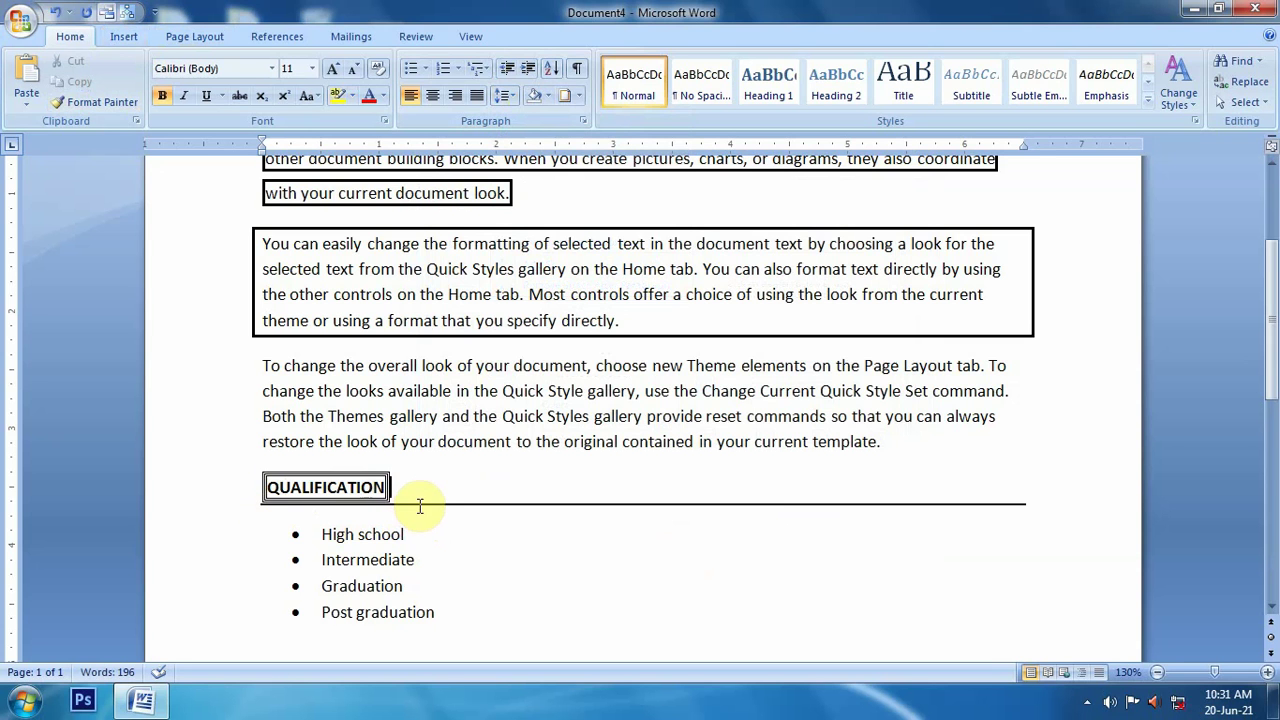
click(287, 640)
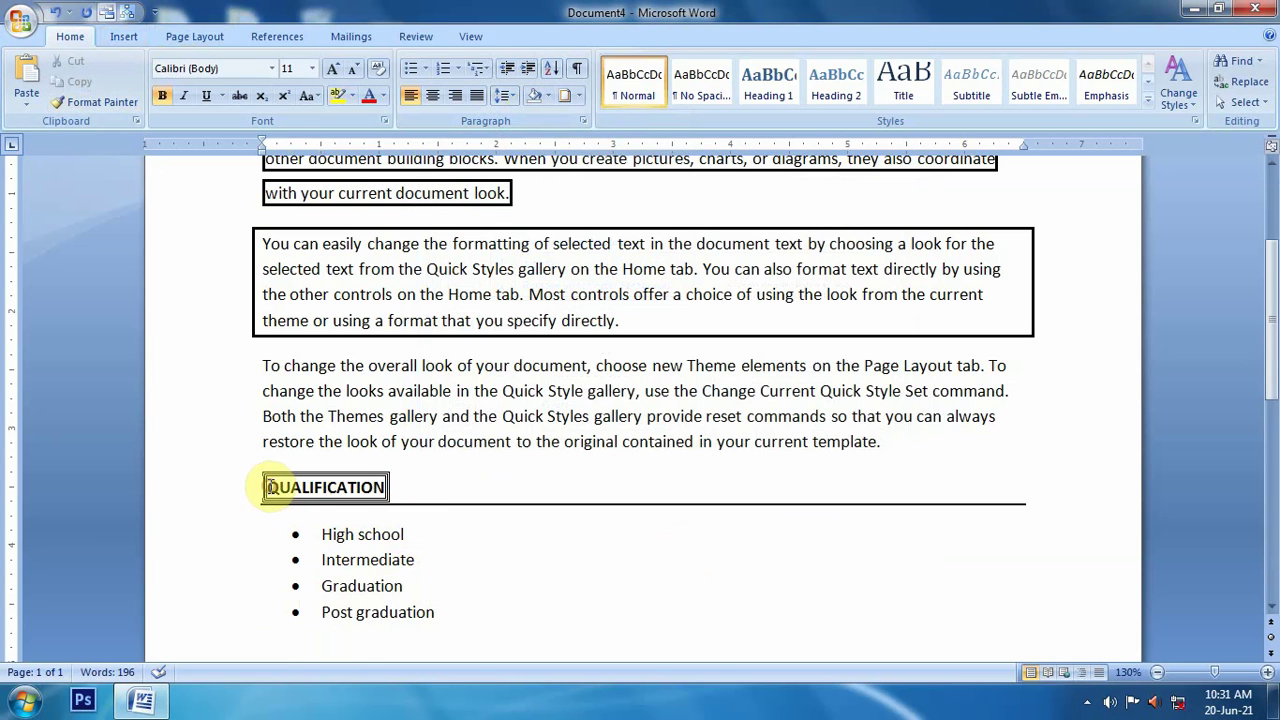
click(265, 639)
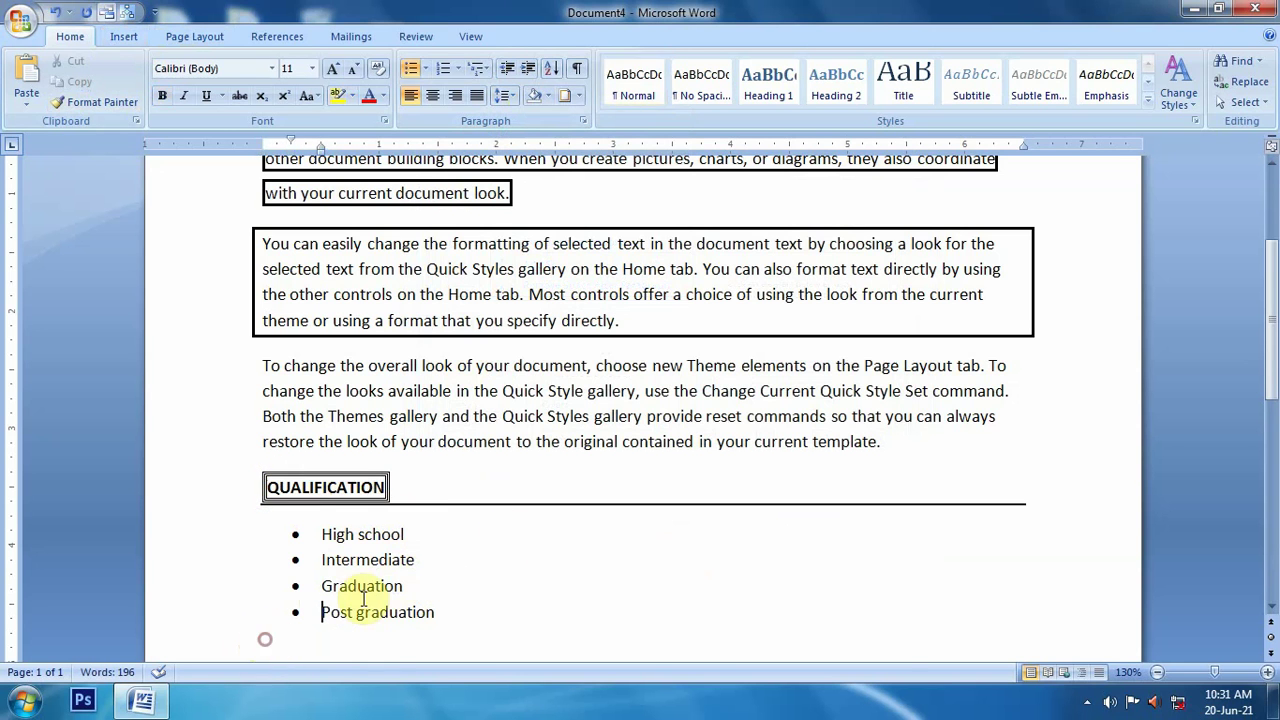
click(360, 293)
scroll(356, 290, up, 2)
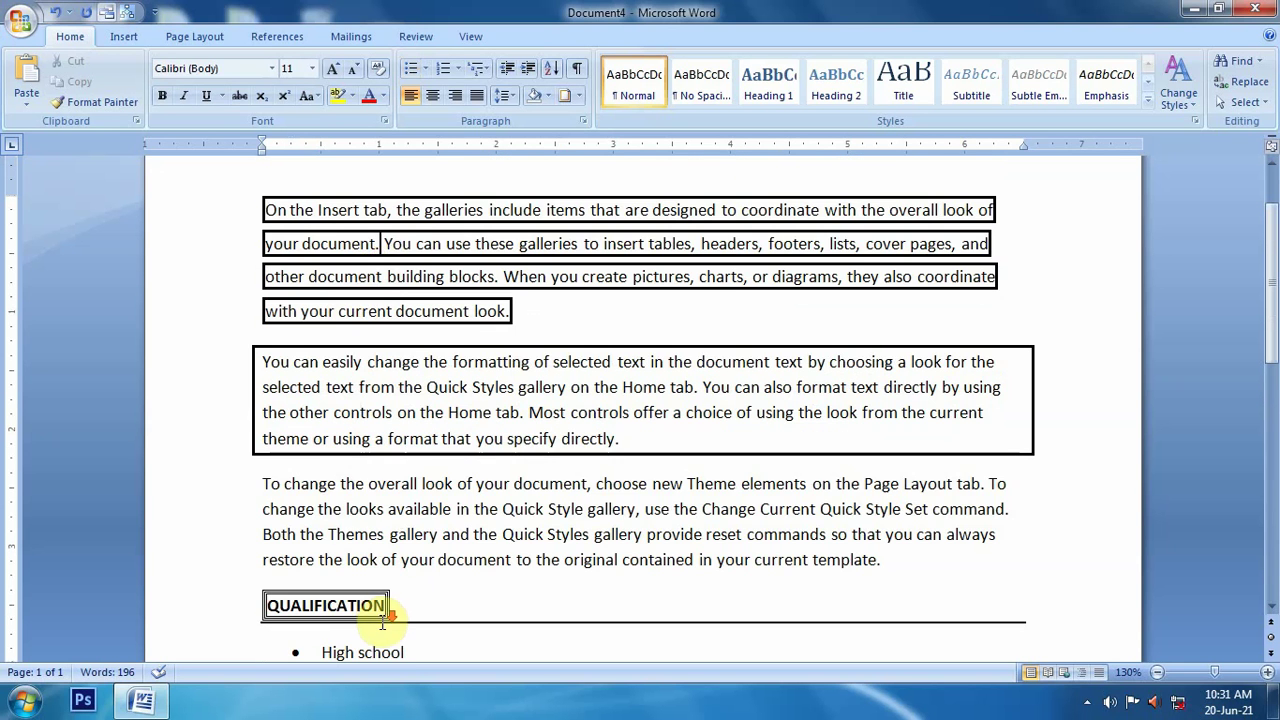
scroll(360, 590, down, 2)
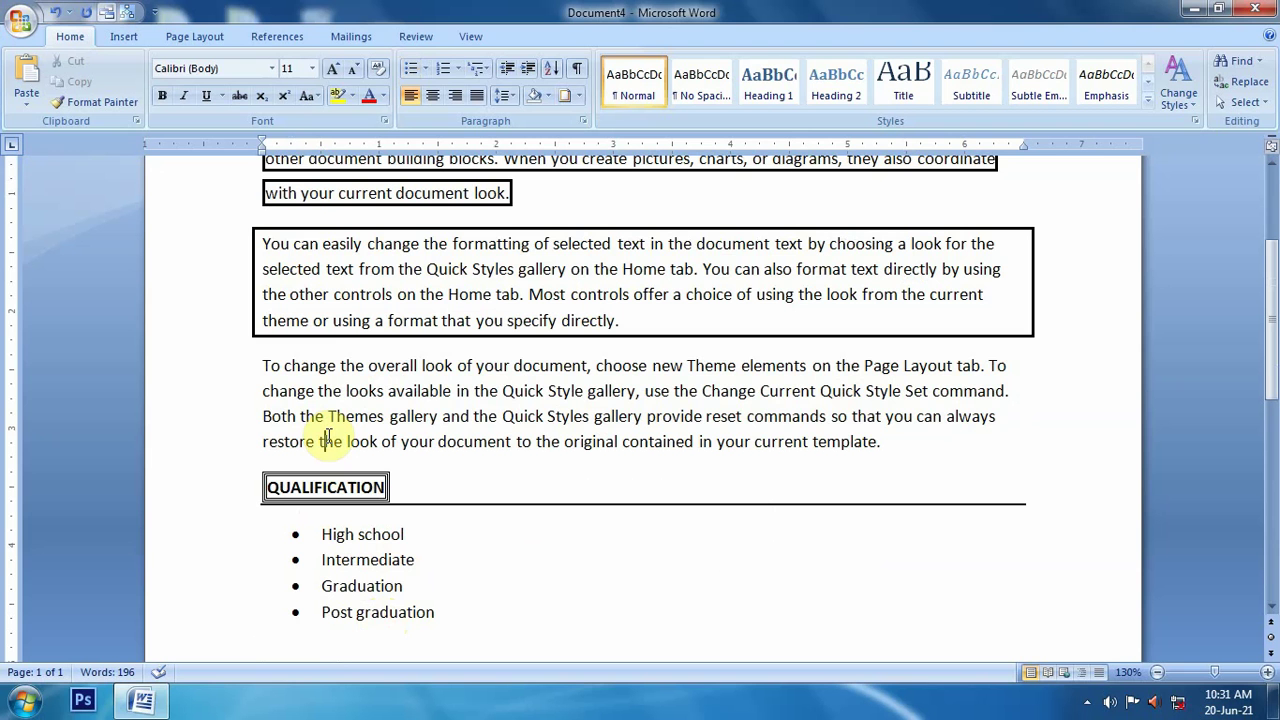
Select the whole third paragraph and examine which Apply to options Borders and Shading offers, without applying a border
drag(258, 366, 862, 438)
click(565, 93)
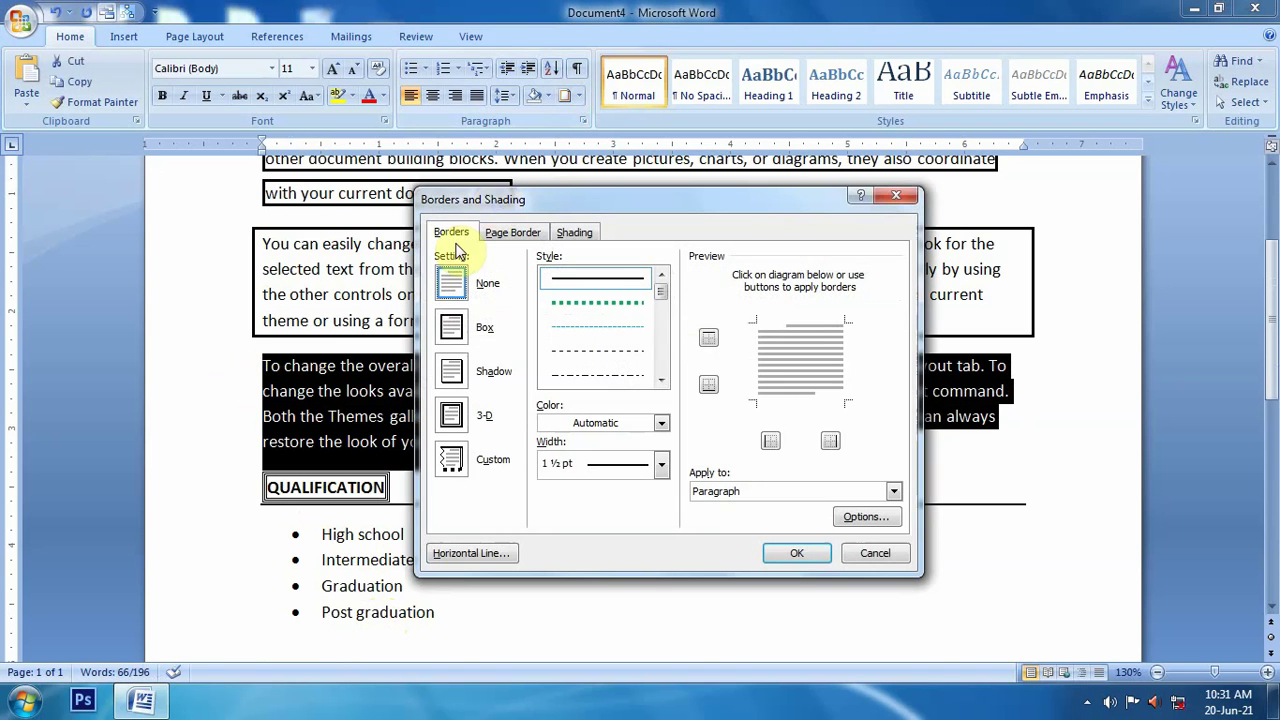
click(710, 492)
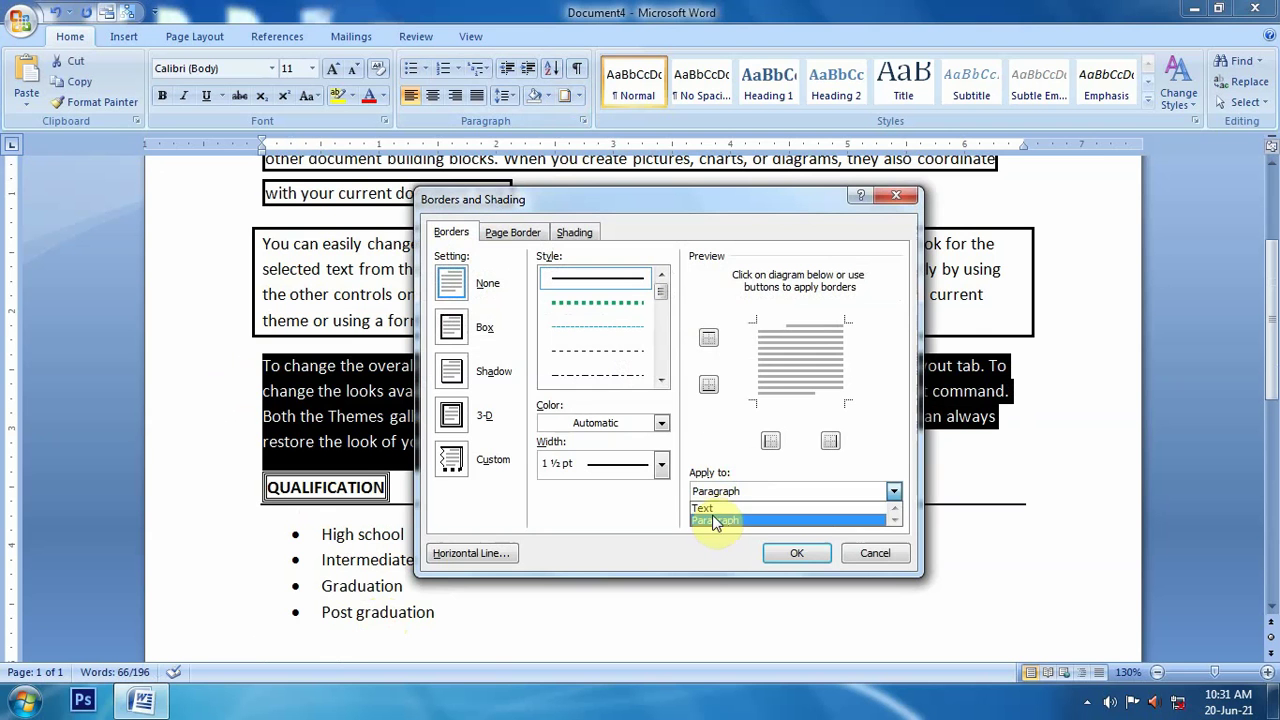
click(714, 519)
click(896, 197)
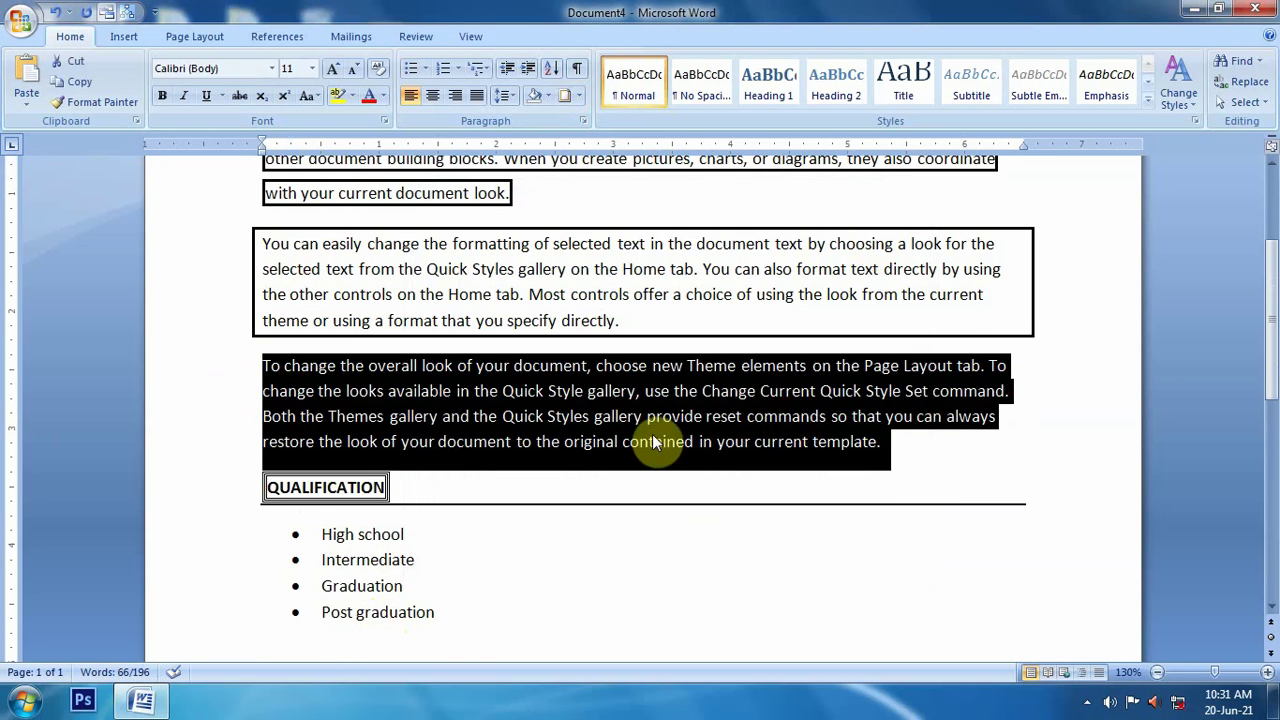
Examine the Apply to options in Borders and Shading with only the cursor placed in the third paragraph, without applying a border
click(590, 391)
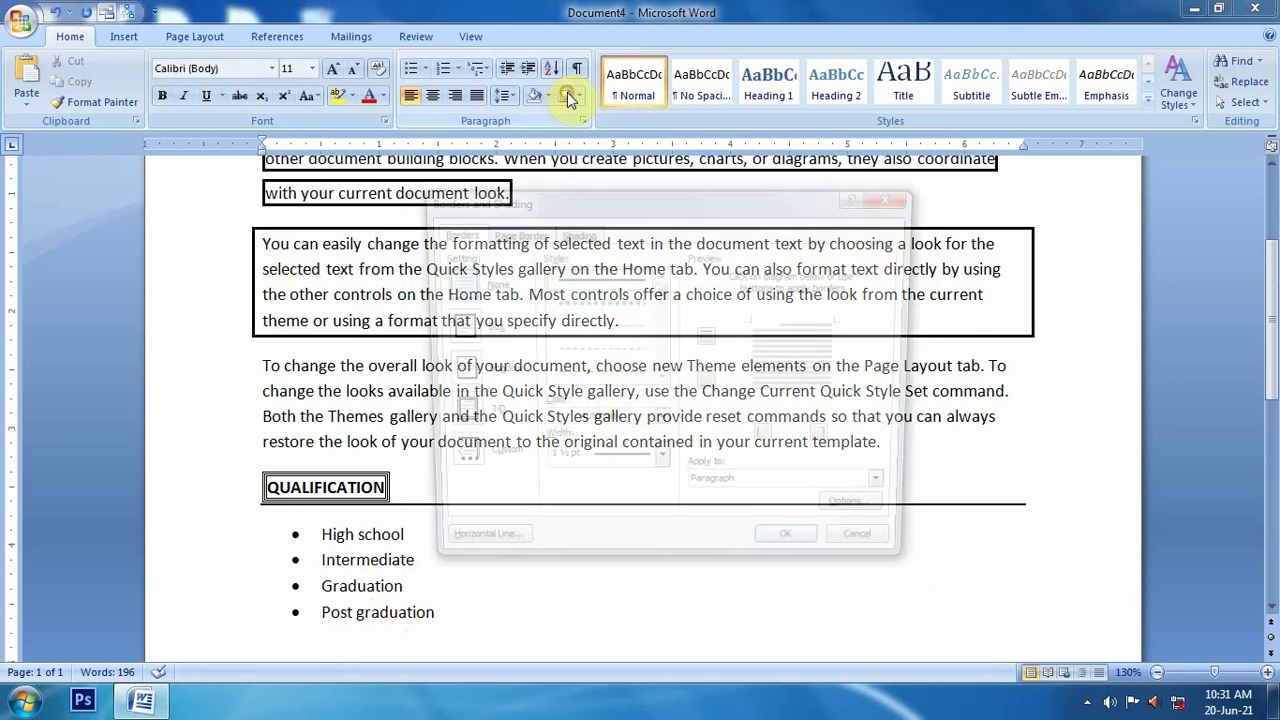
click(566, 94)
click(749, 491)
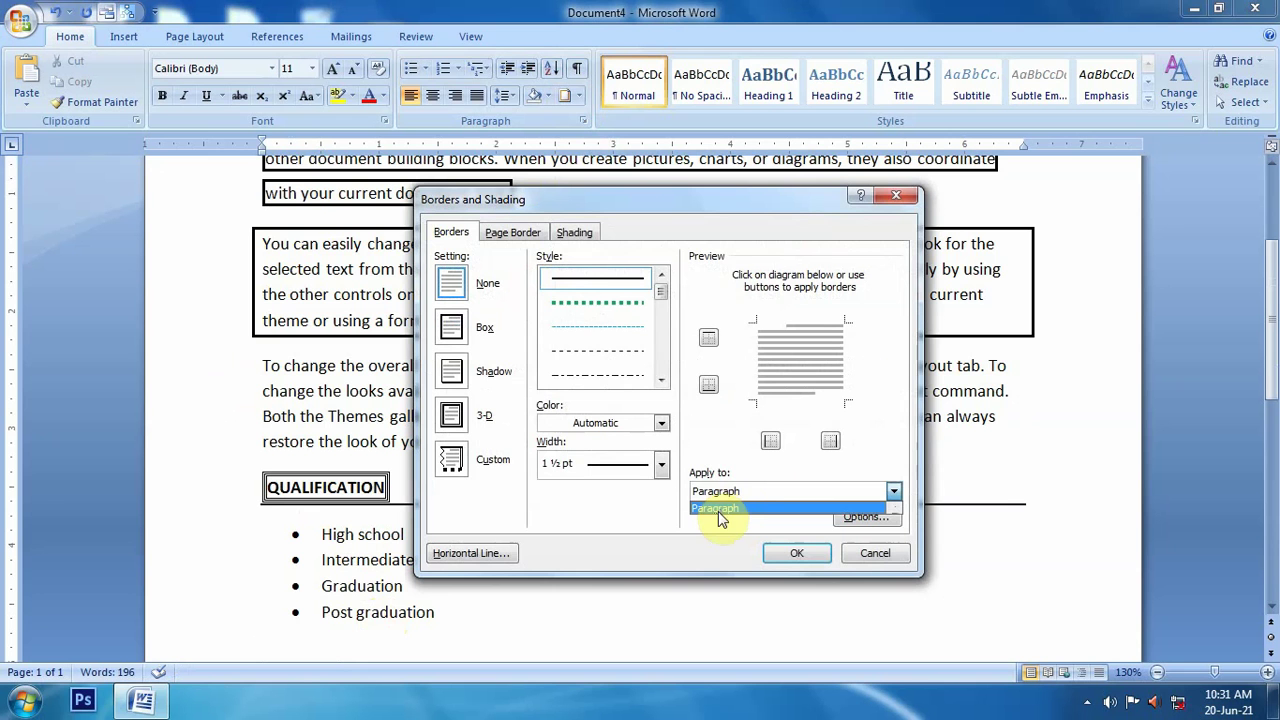
click(637, 523)
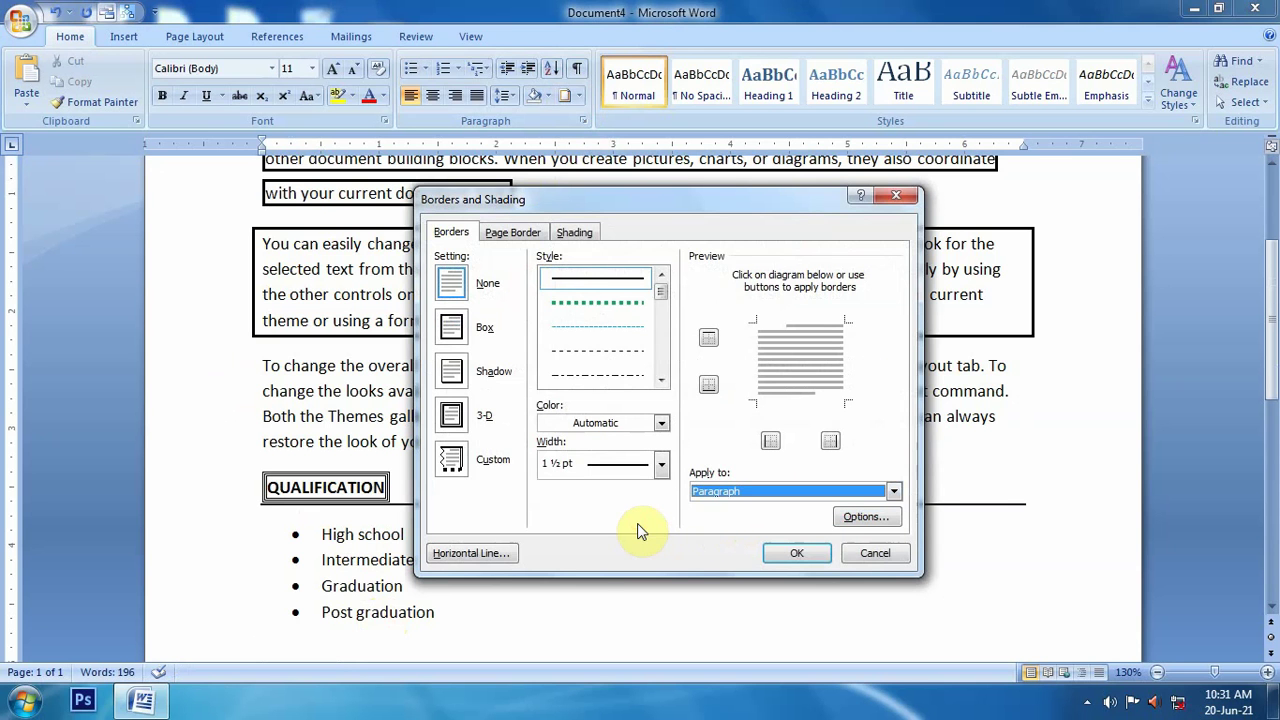
click(897, 195)
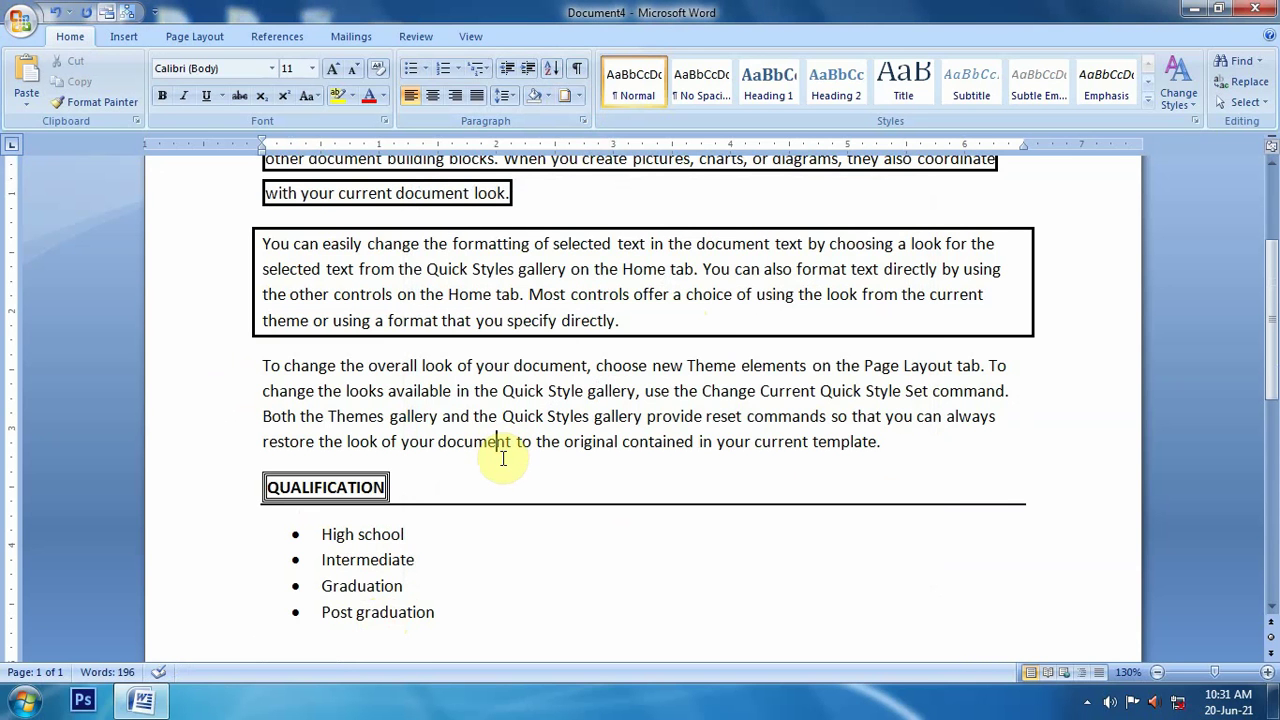
scroll(503, 458, up, 3)
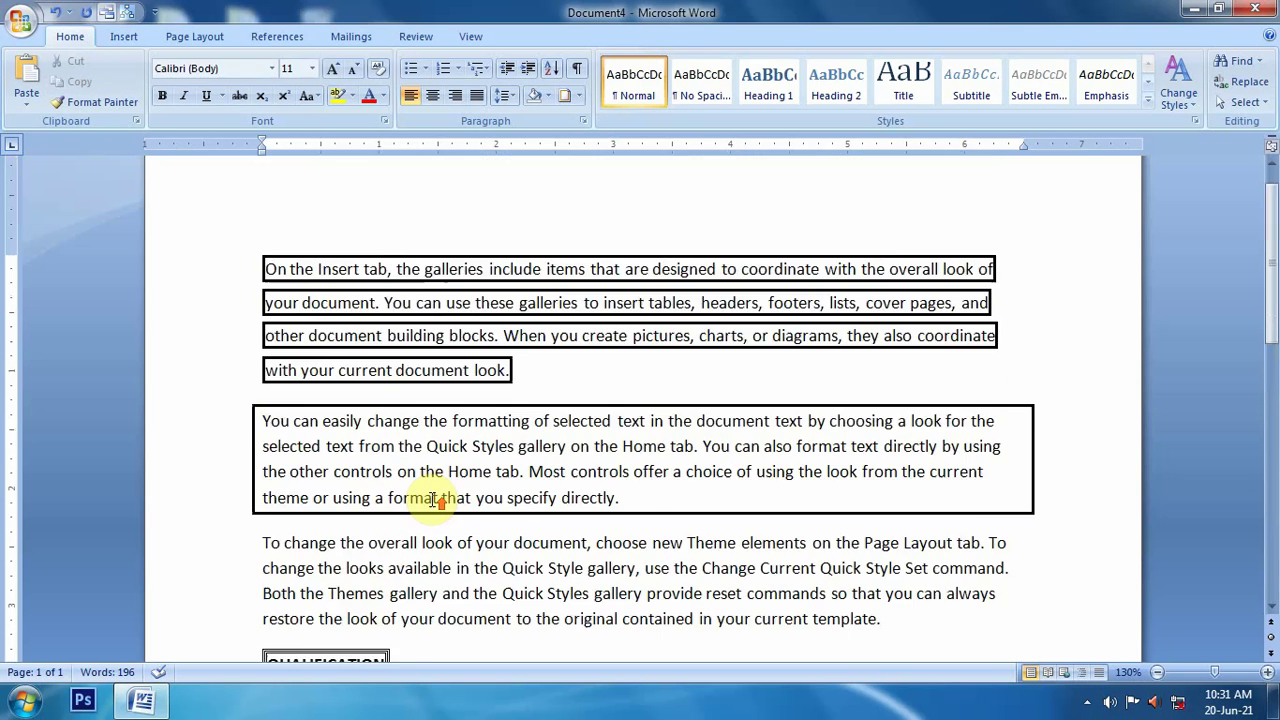
scroll(429, 491, down, 5)
scroll(429, 453, up, 7)
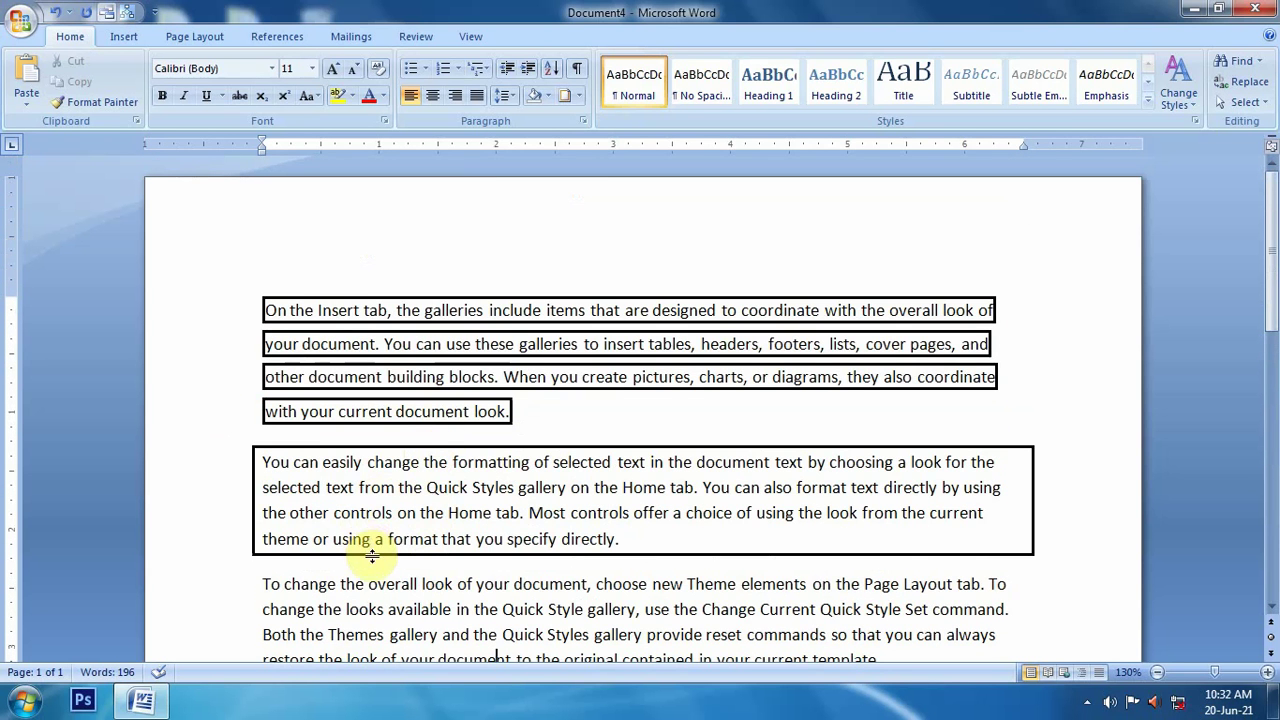
scroll(371, 556, down, 3)
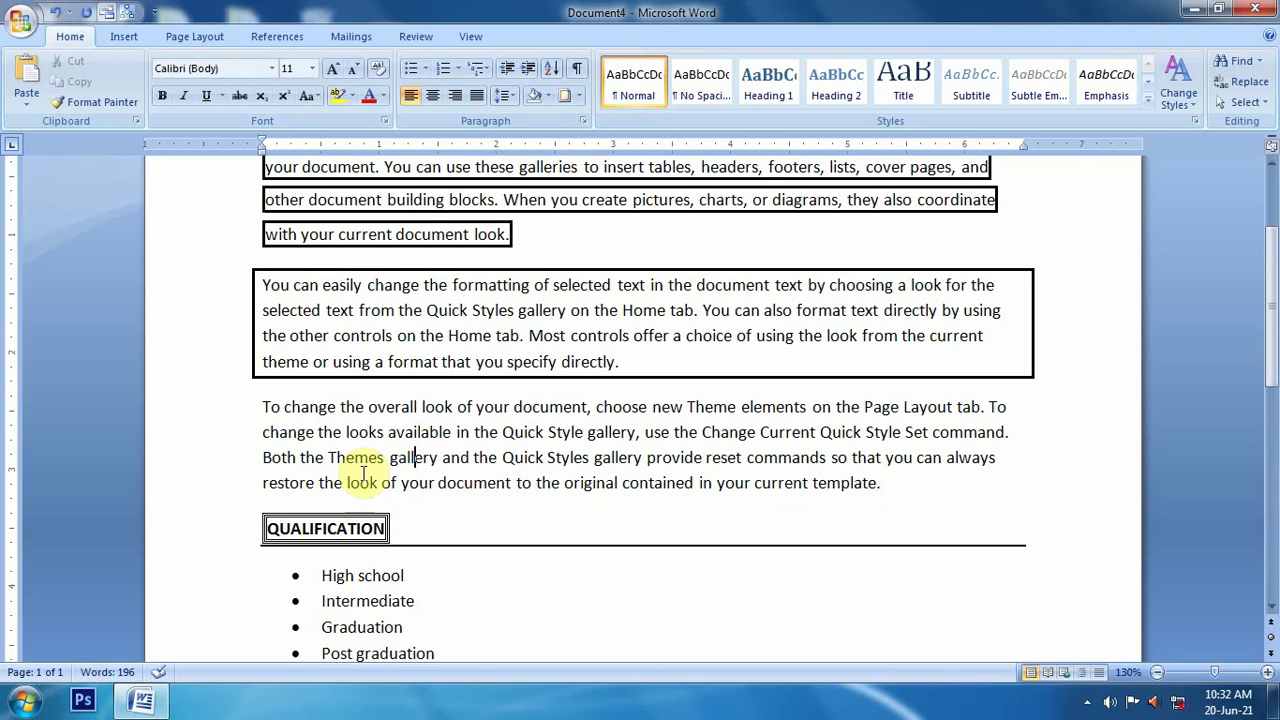
click(390, 462)
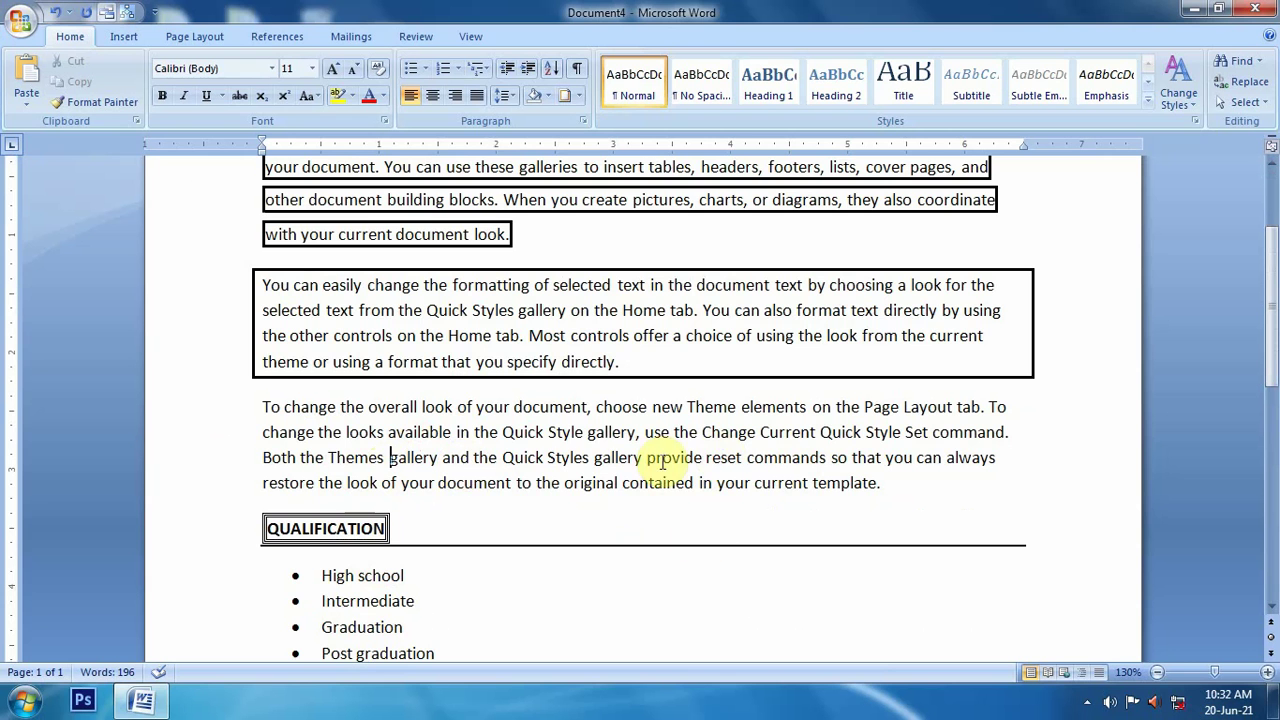
scroll(476, 496, up, 3)
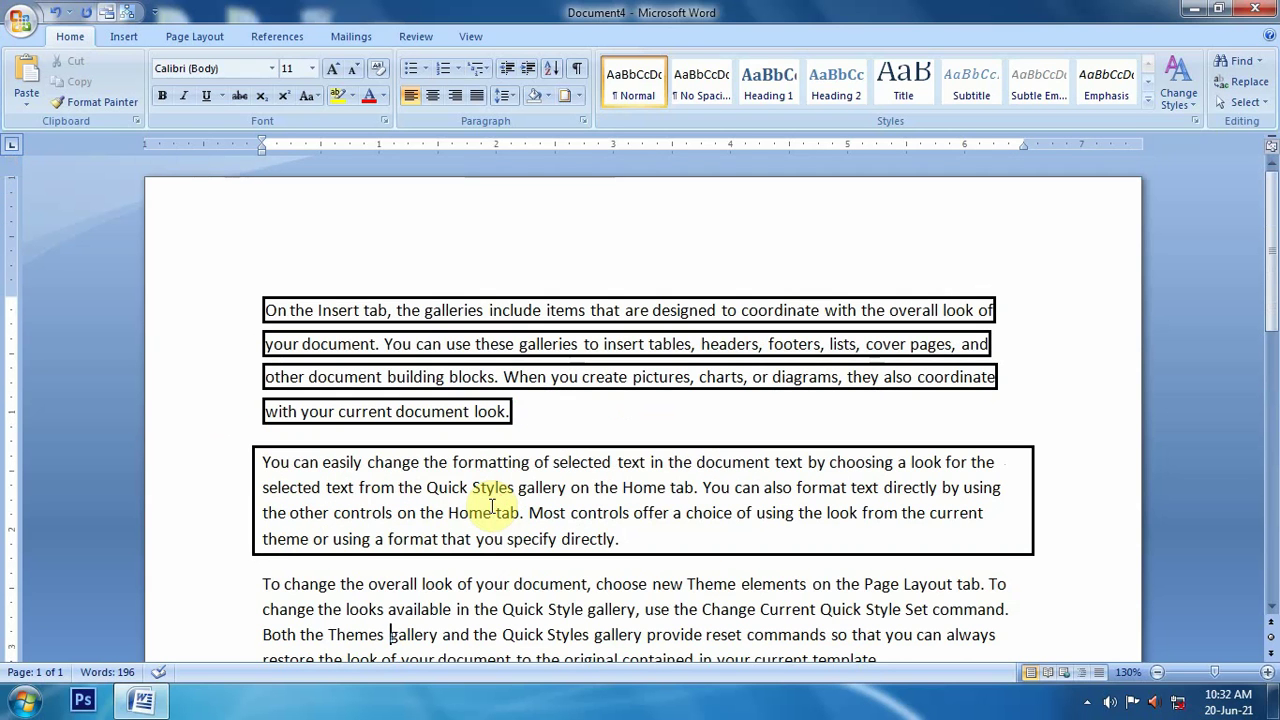